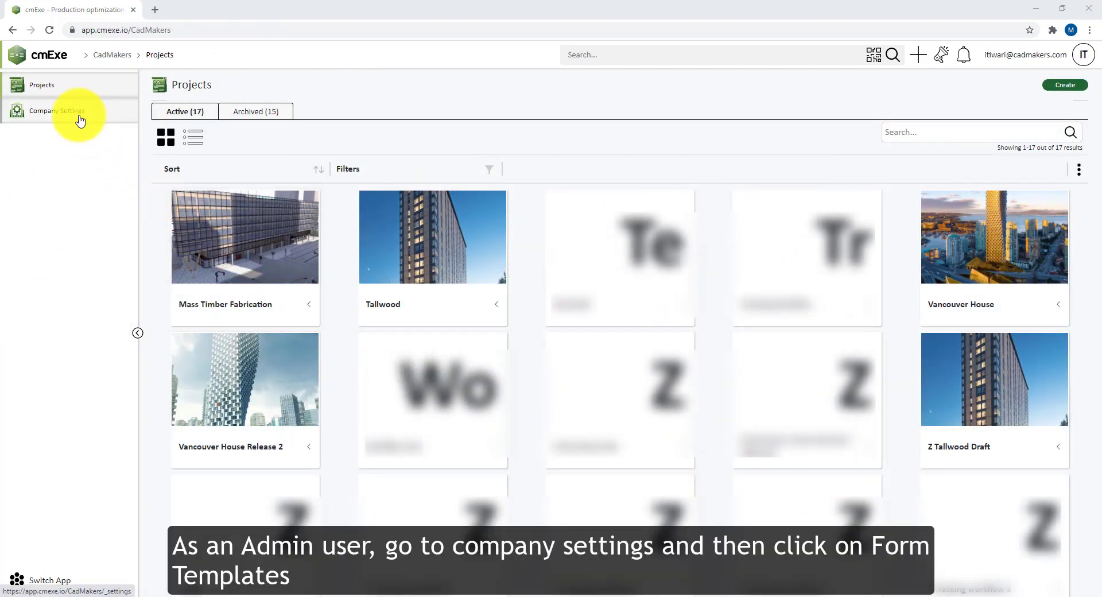
Open the form templates in the company settings
left_click(80, 119)
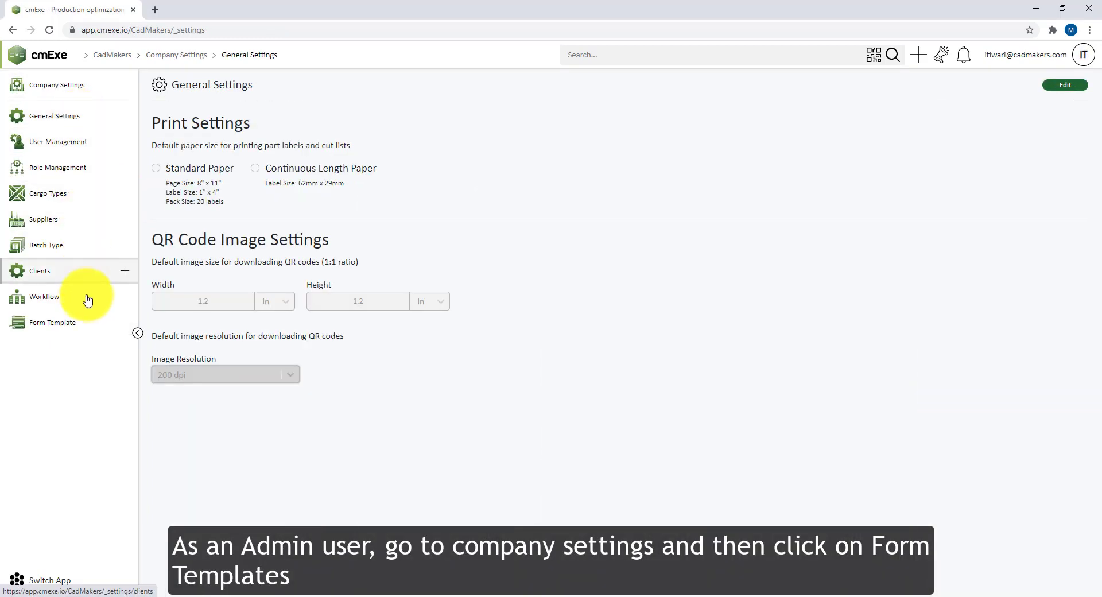
left_click(93, 326)
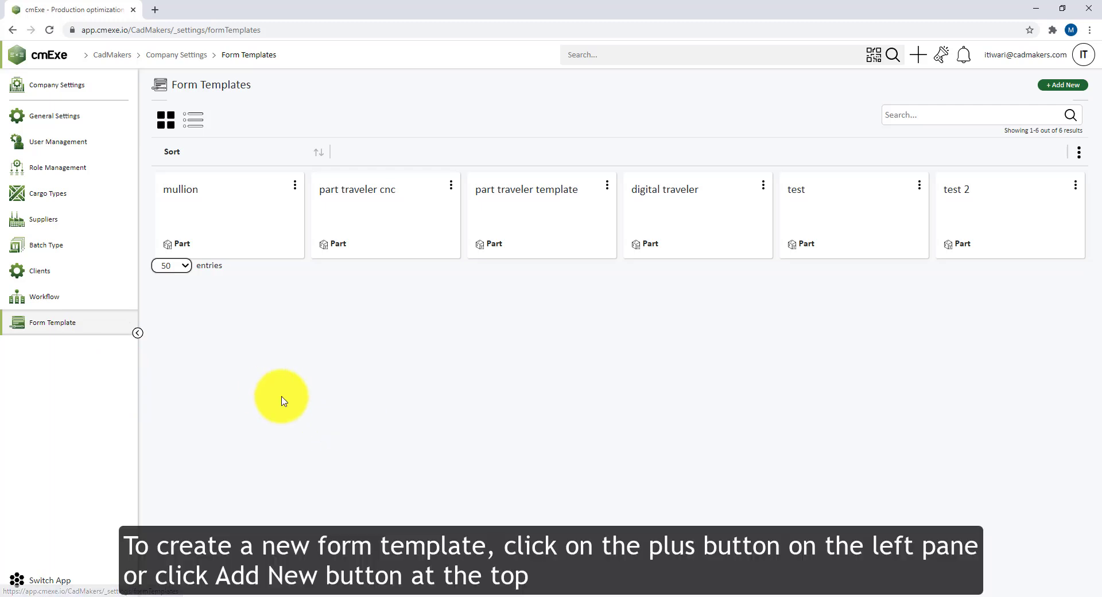
mouse_move(124, 340)
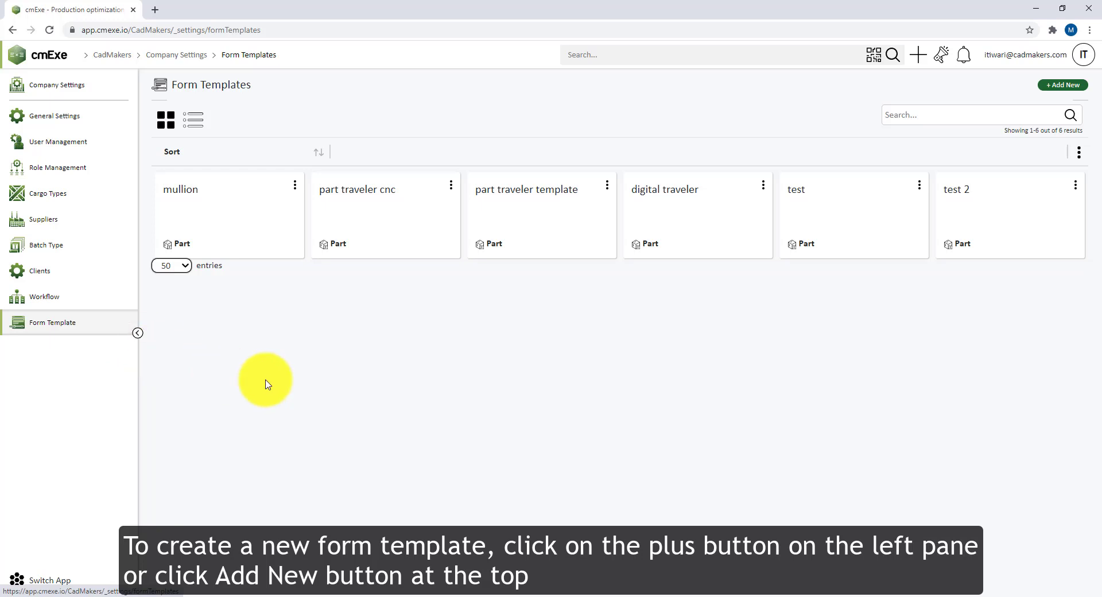
Start a new blank web-and-print form template with paper size A4 and the form name "Test Template"
left_click(1046, 89)
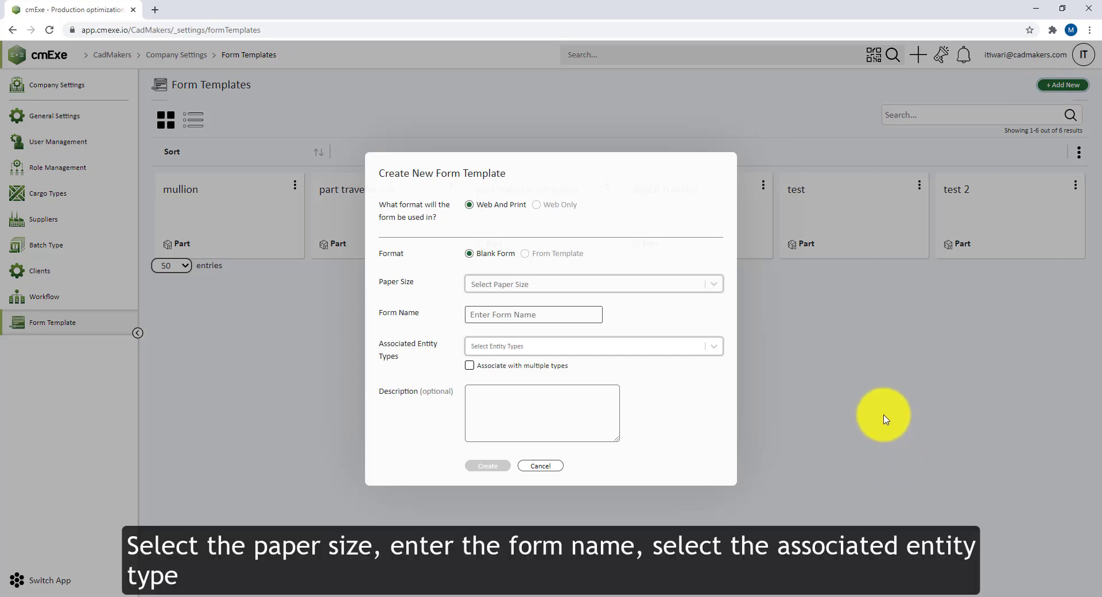
left_click(559, 287)
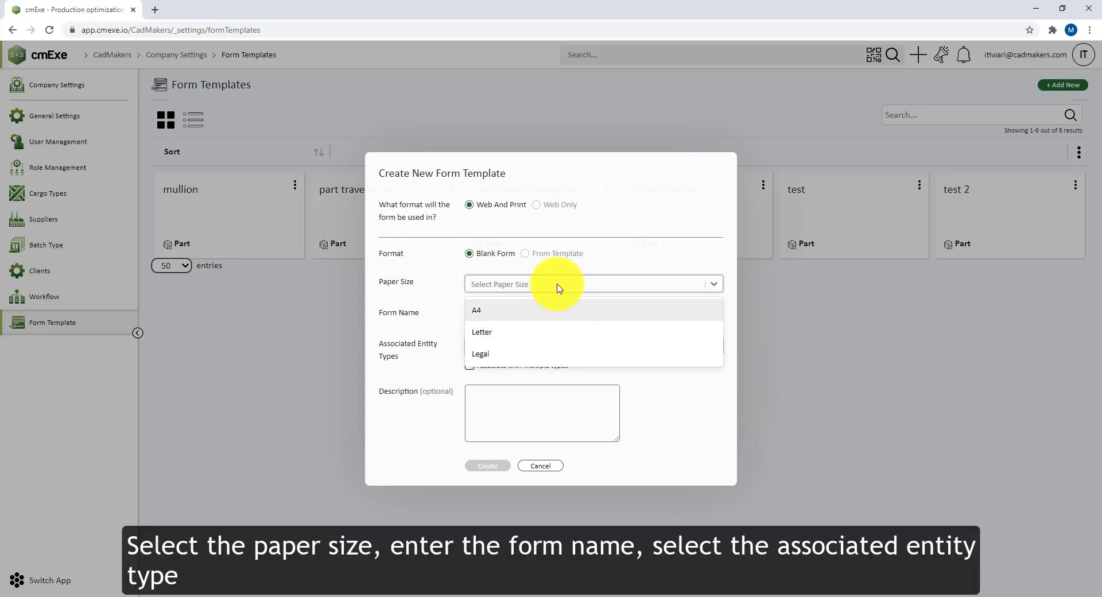
left_click(560, 313)
left_click(559, 311)
type("Tes")
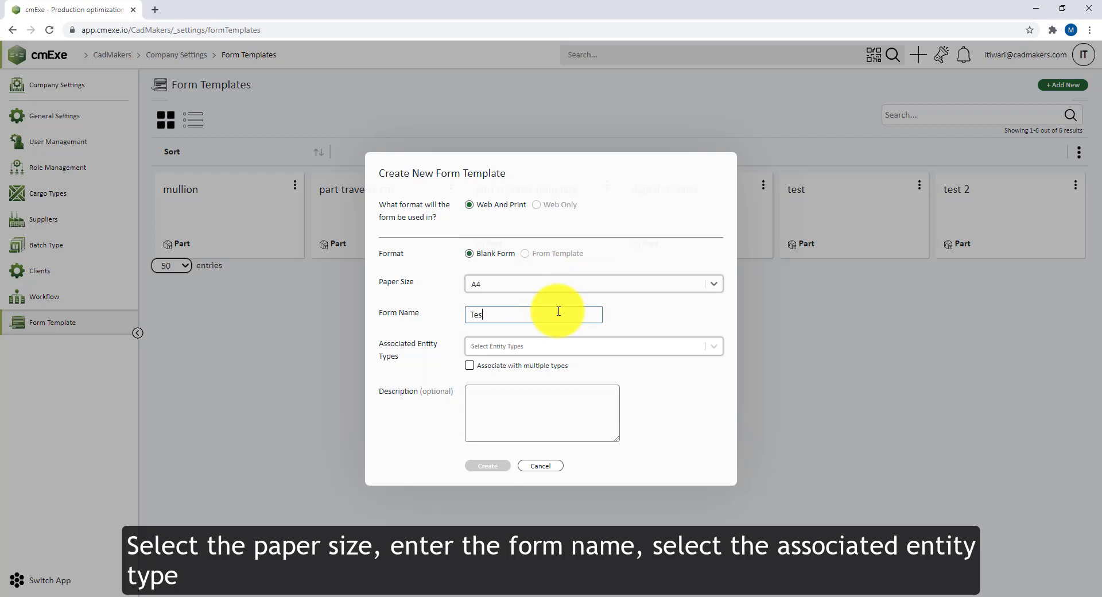
type("t Template")
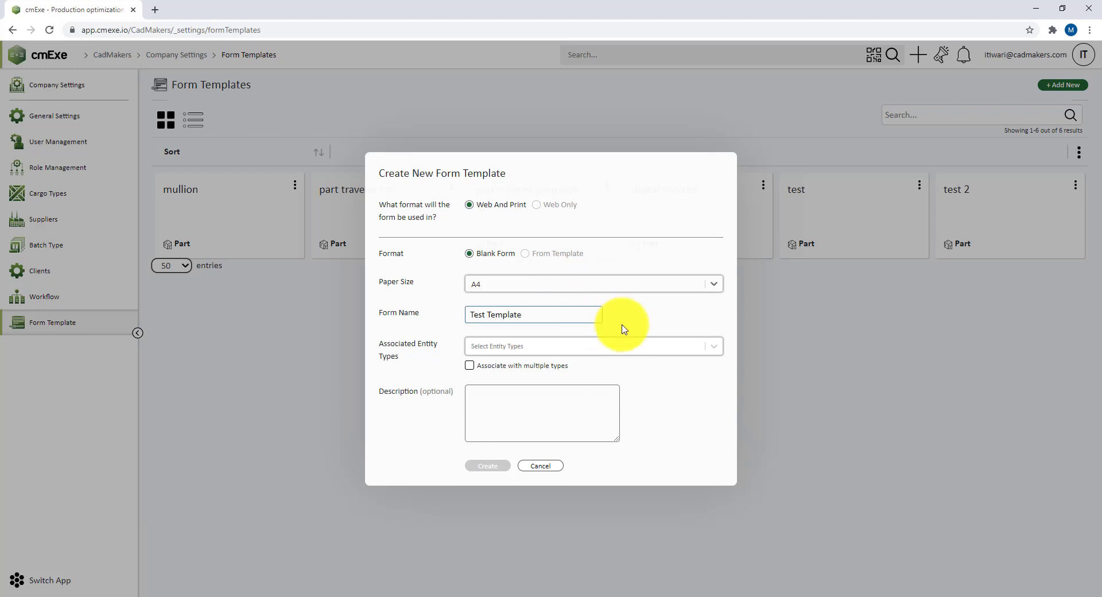
Associate the new form template with the Part entity type, add a short notes description and create it
left_click(660, 346)
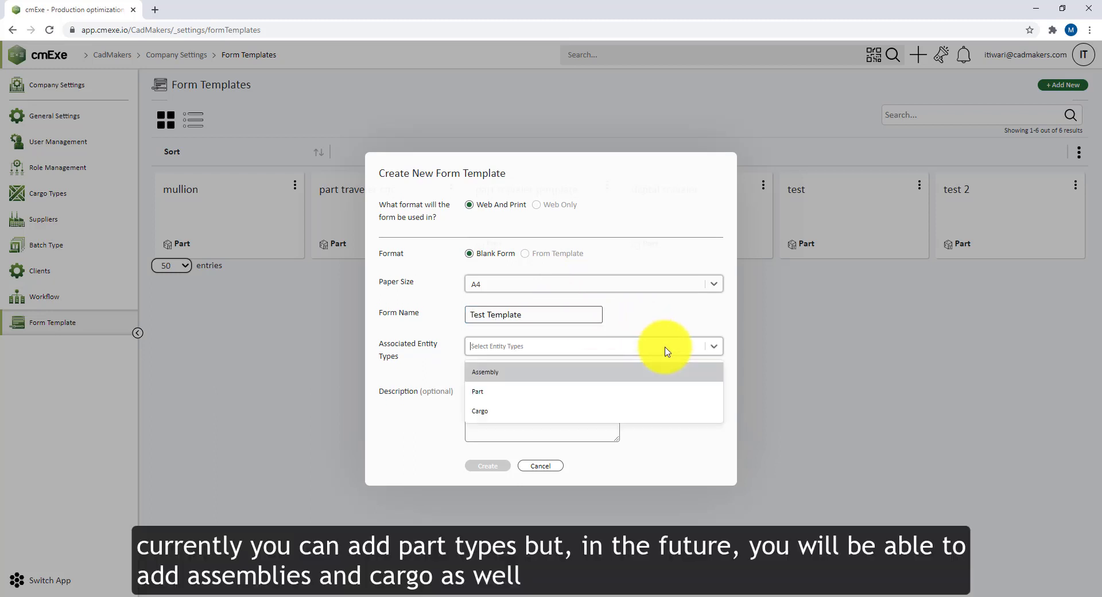
left_click(628, 390)
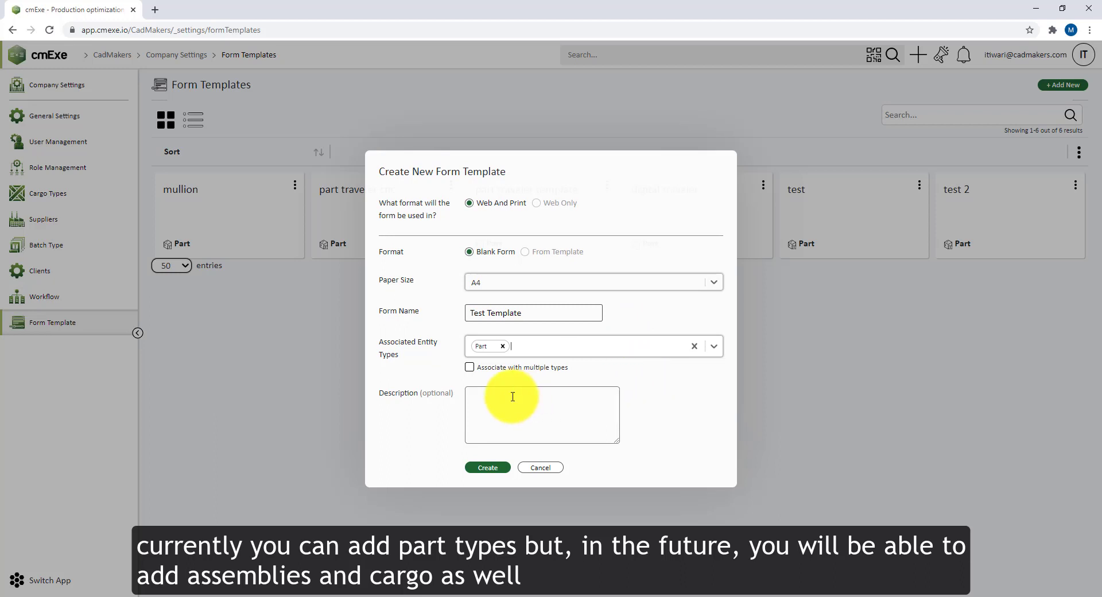
type("ny")
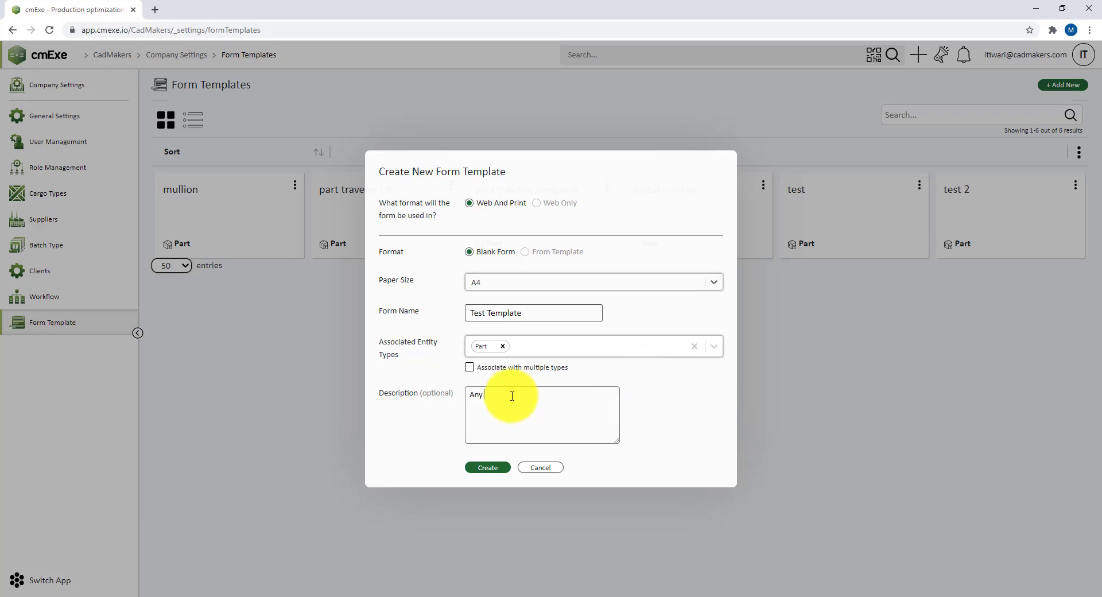
type(" notes he")
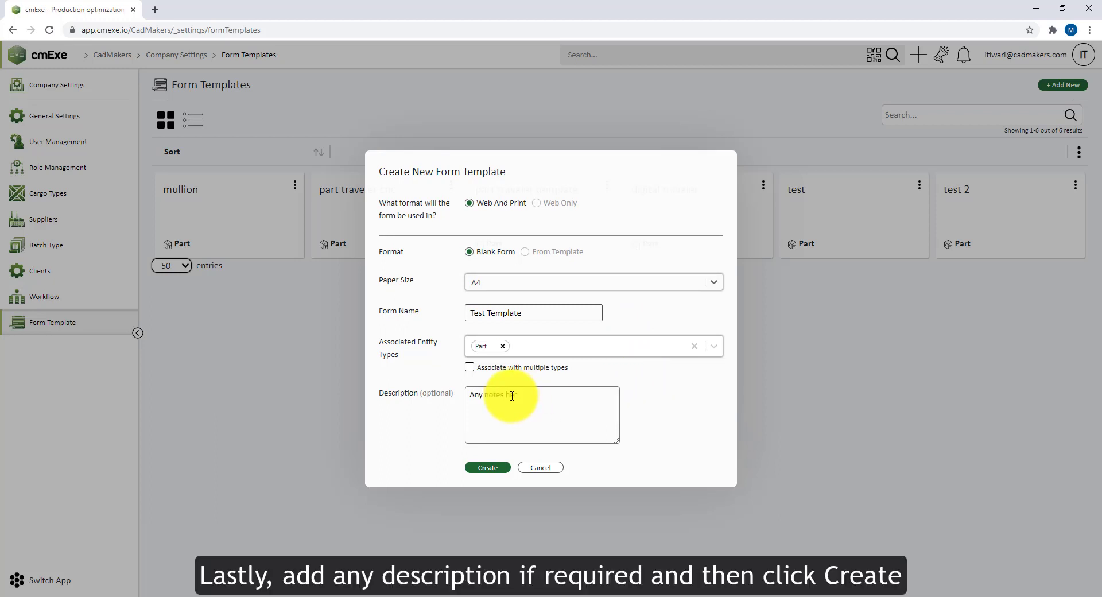
left_click(500, 468)
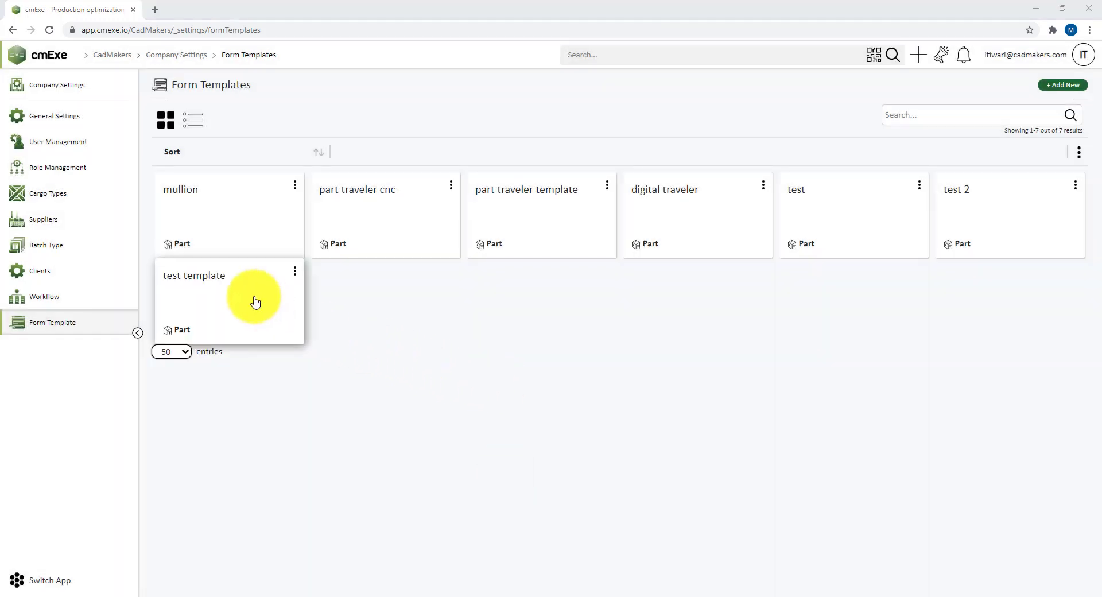
Open the test template for editing, try the Portrait orientation and set it back to Landscape
left_click(254, 301)
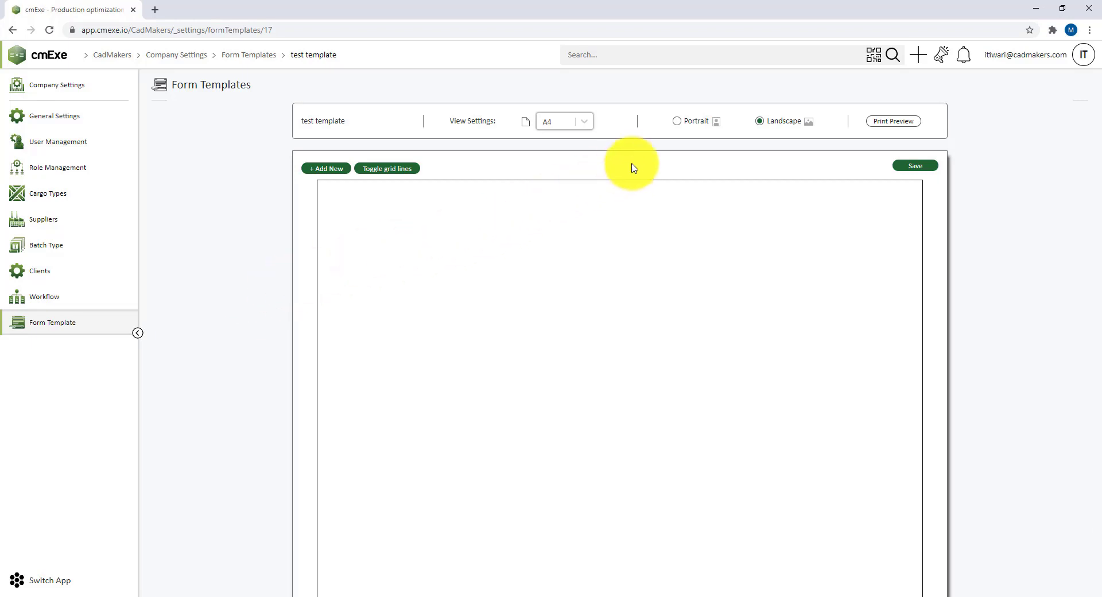
left_click(678, 124)
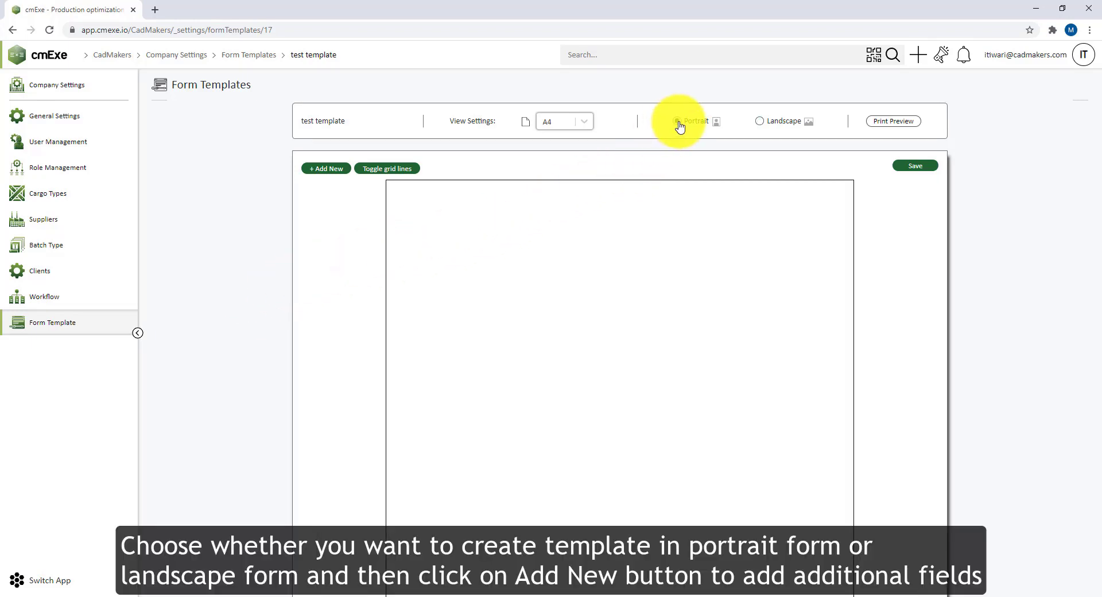
left_click(760, 122)
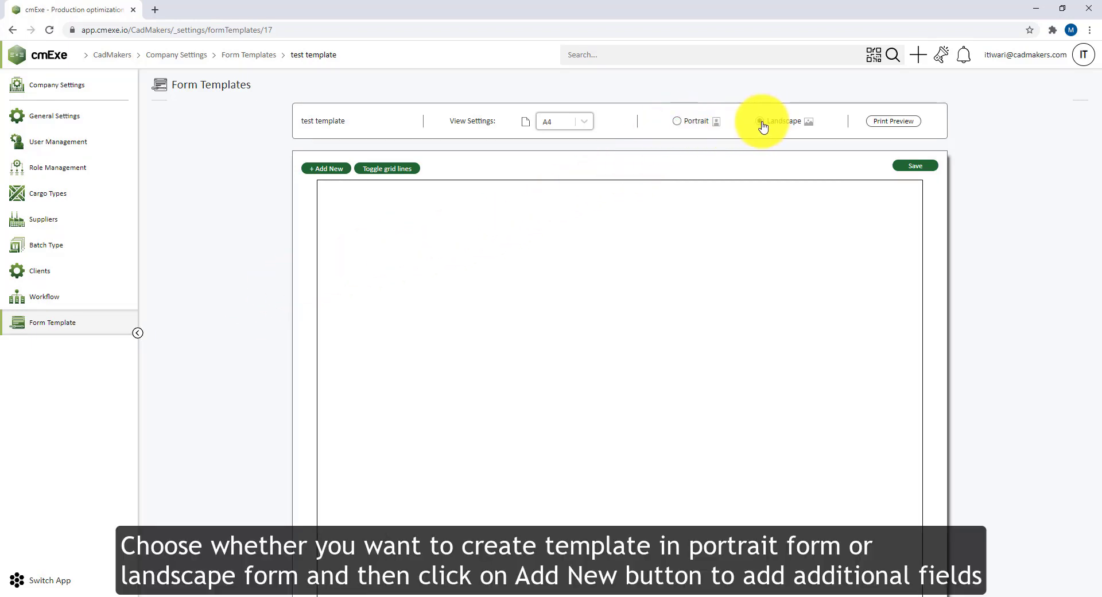
Add a Variables field to the form, label it "Project Name:" and insert the %ProjectName% variable
left_click(338, 169)
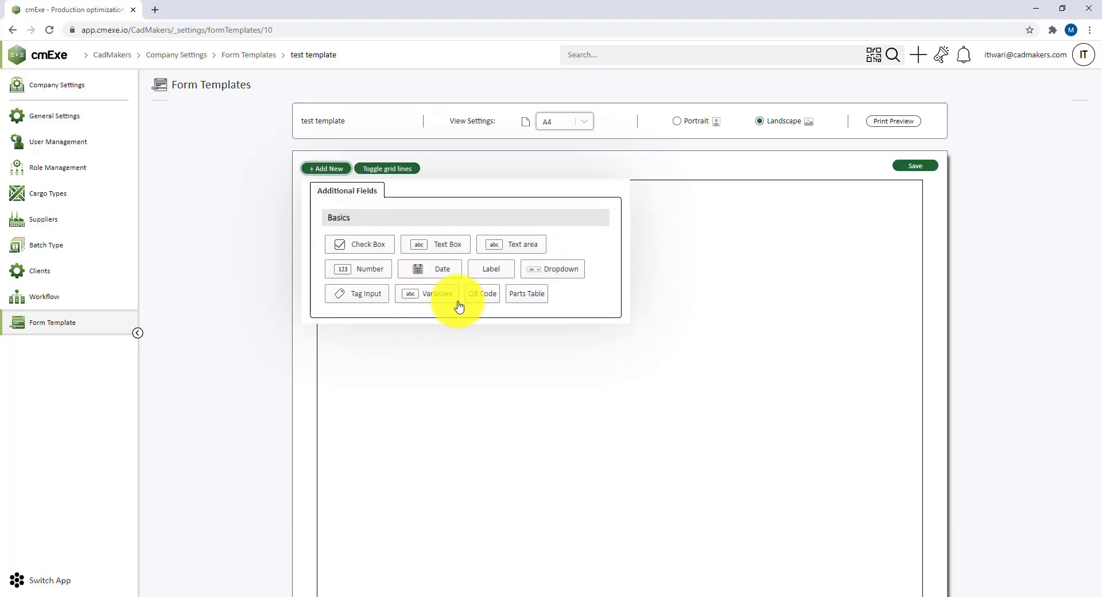
left_click(457, 302)
left_click(459, 336)
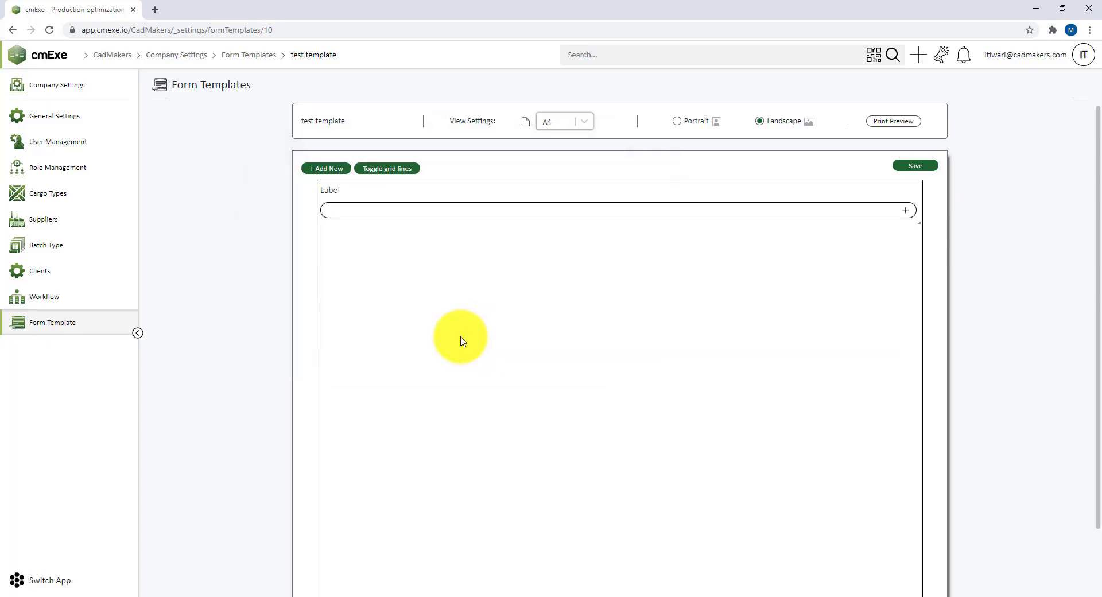
left_click(353, 193)
type("L")
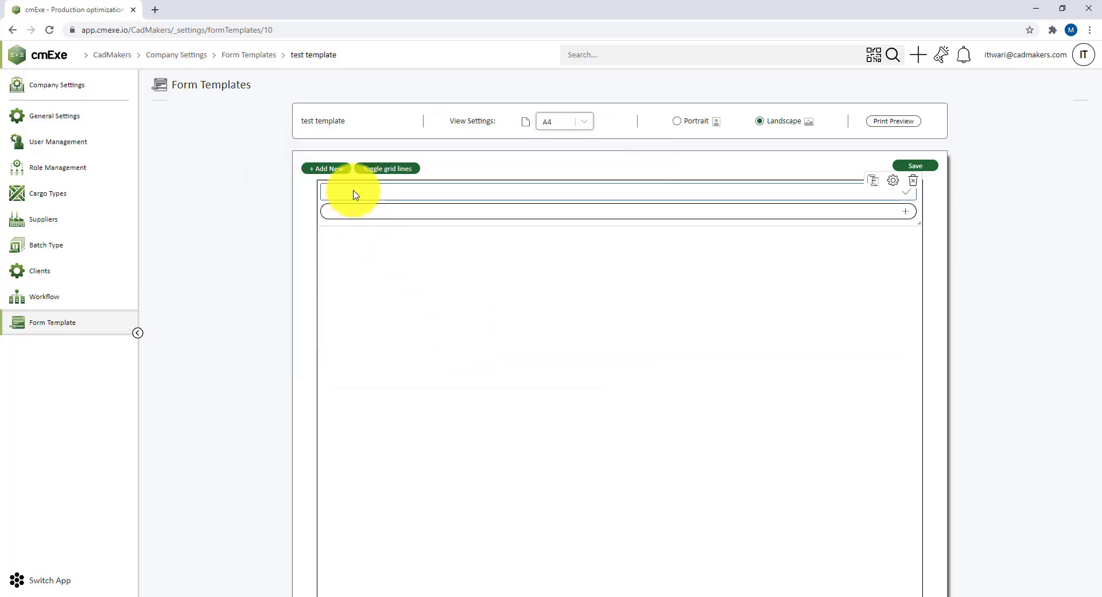
type("roject")
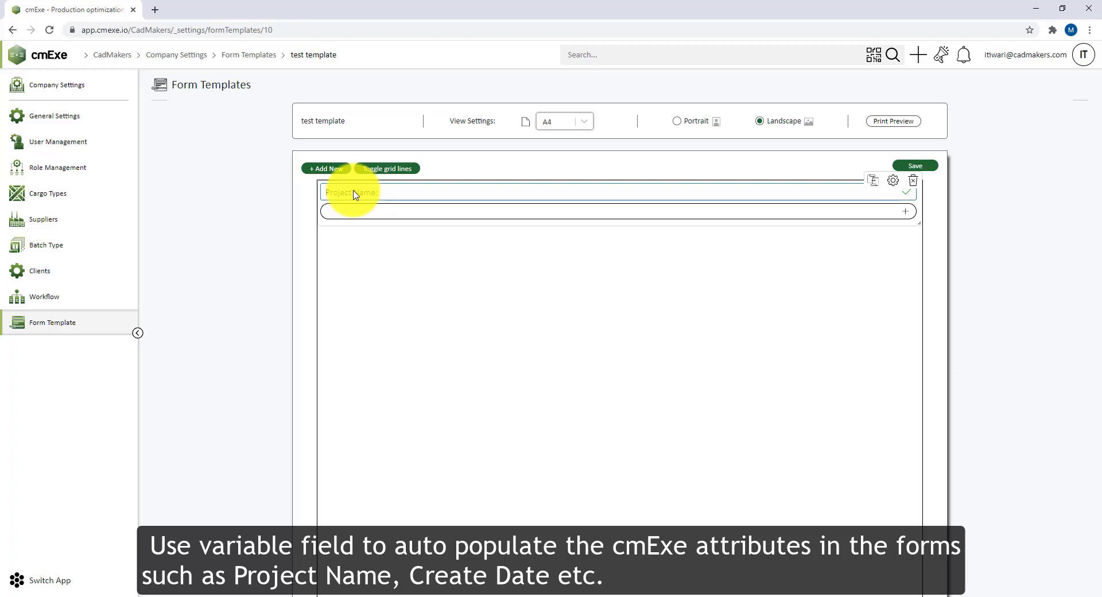
type(" Name:")
left_click(907, 192)
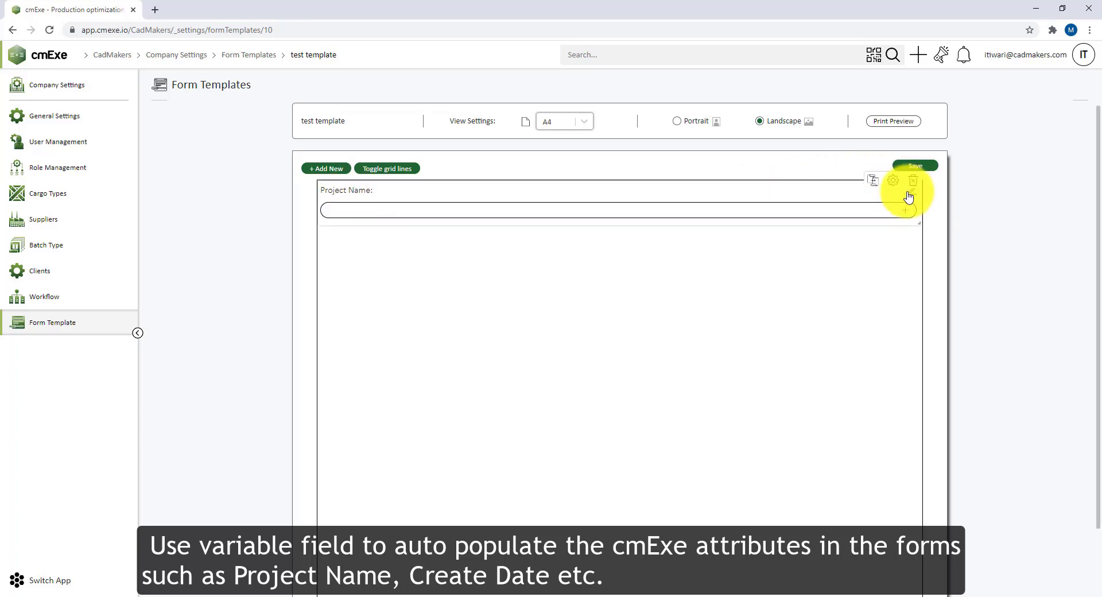
left_click(905, 211)
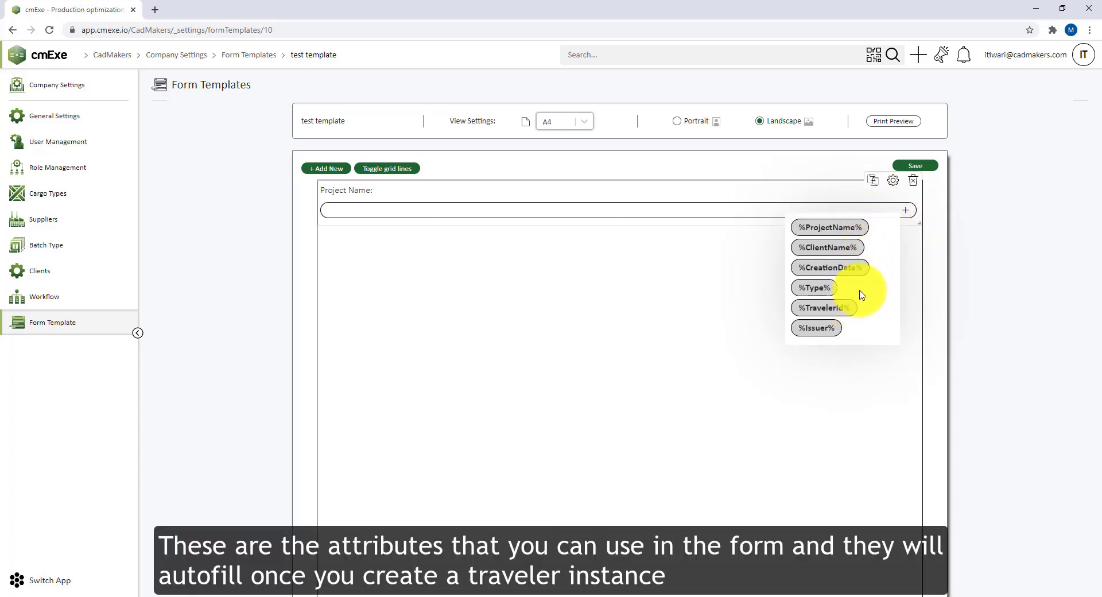
left_click(855, 230)
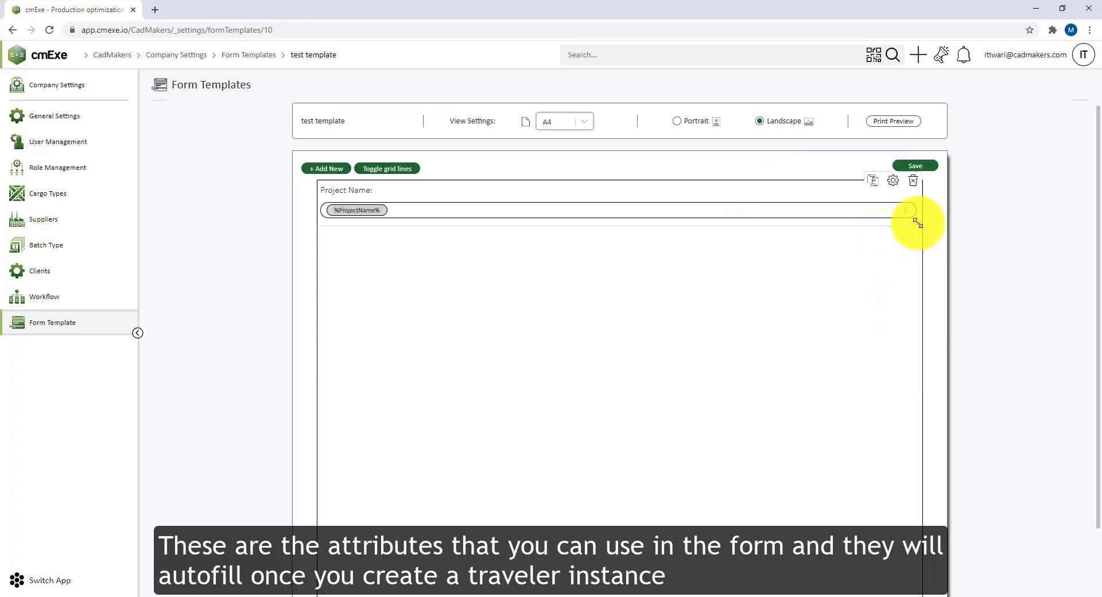
Narrow the Project Name field to about a quarter of the form width and set its label position to Left
left_click_drag(917, 223, 457, 209)
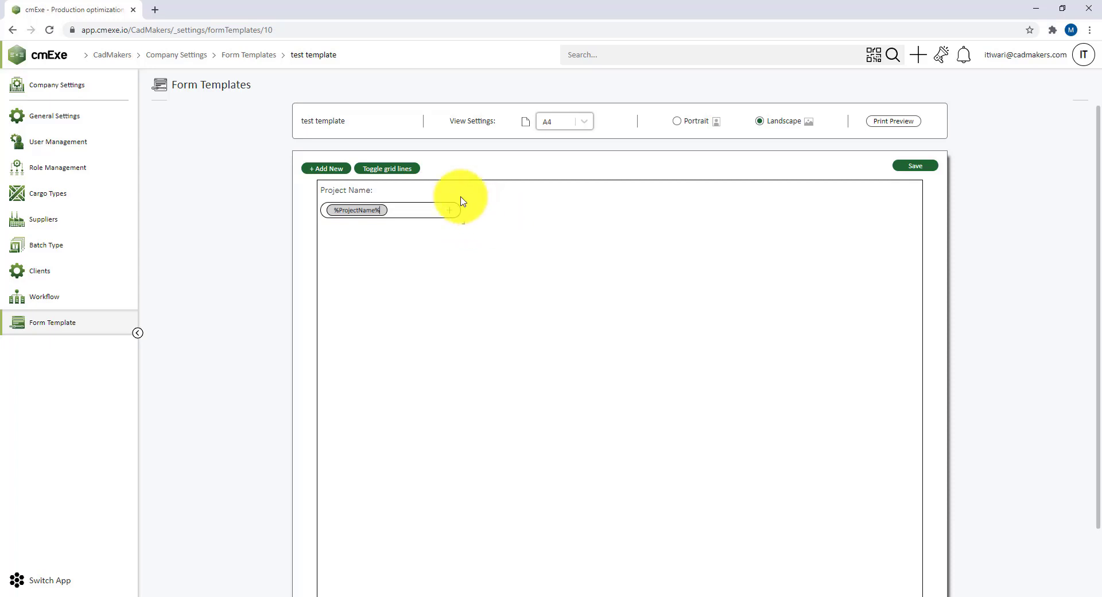
left_click(438, 185)
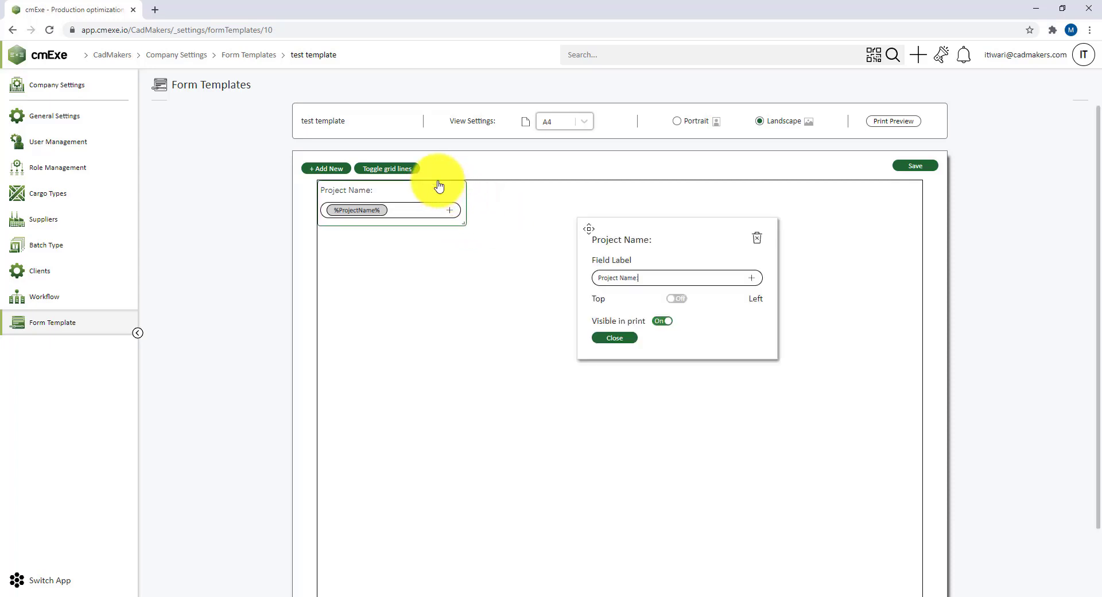
left_click(677, 300)
left_click(619, 339)
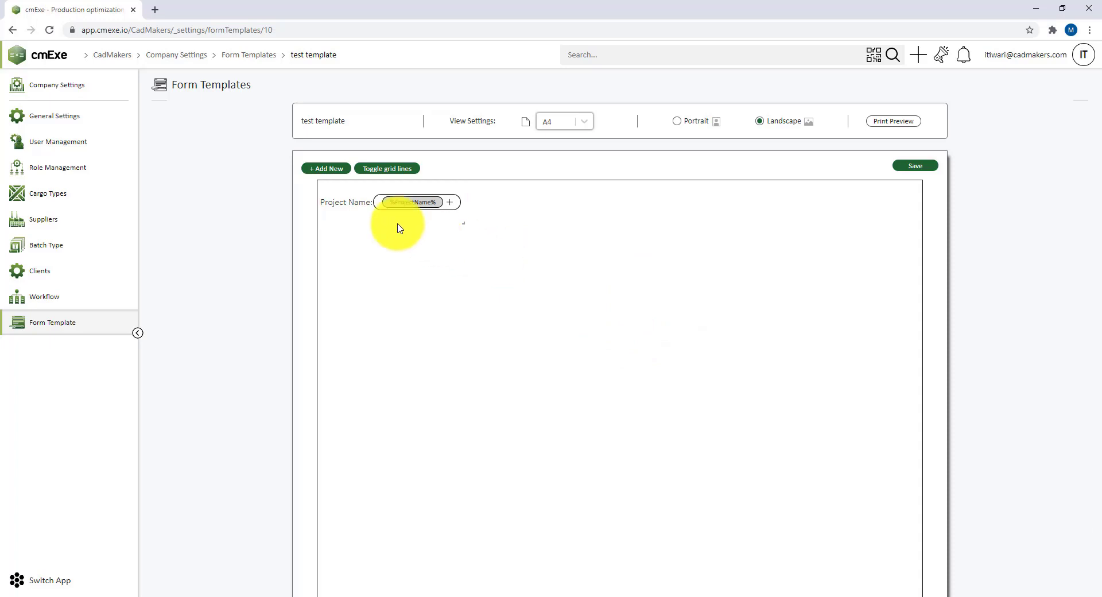
Add a Check Box field below the Project Name field and label it "This order includes:"
left_click(326, 169)
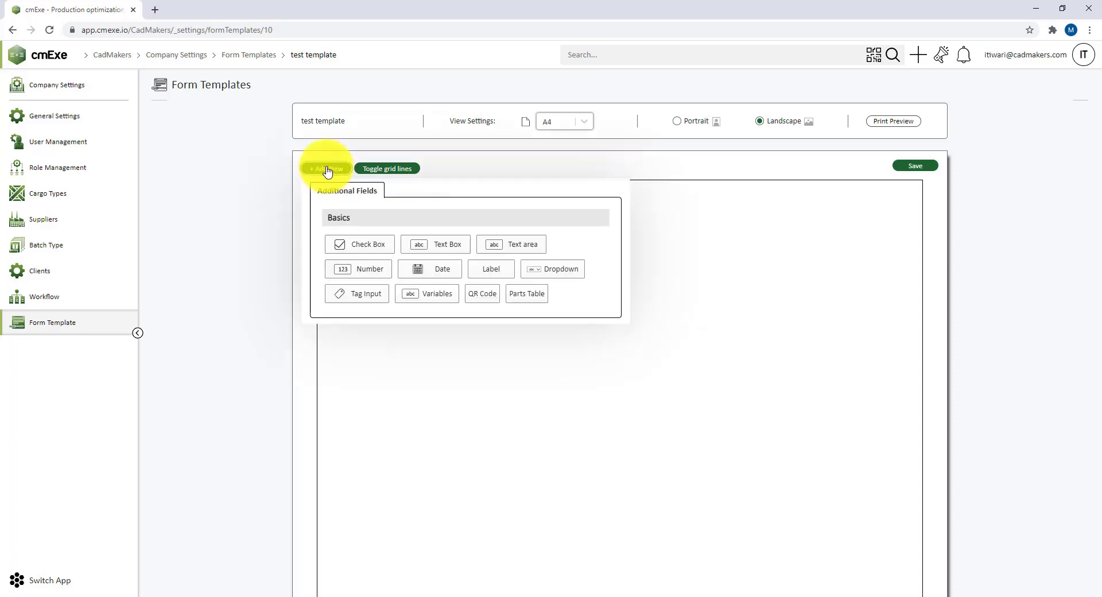
left_click(380, 249)
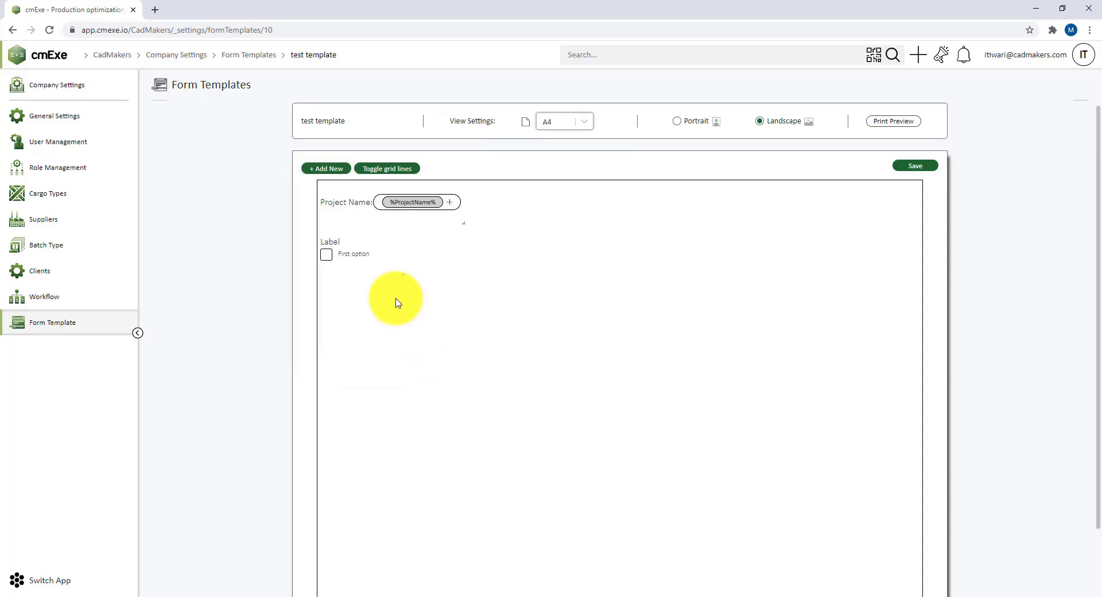
left_click(377, 233)
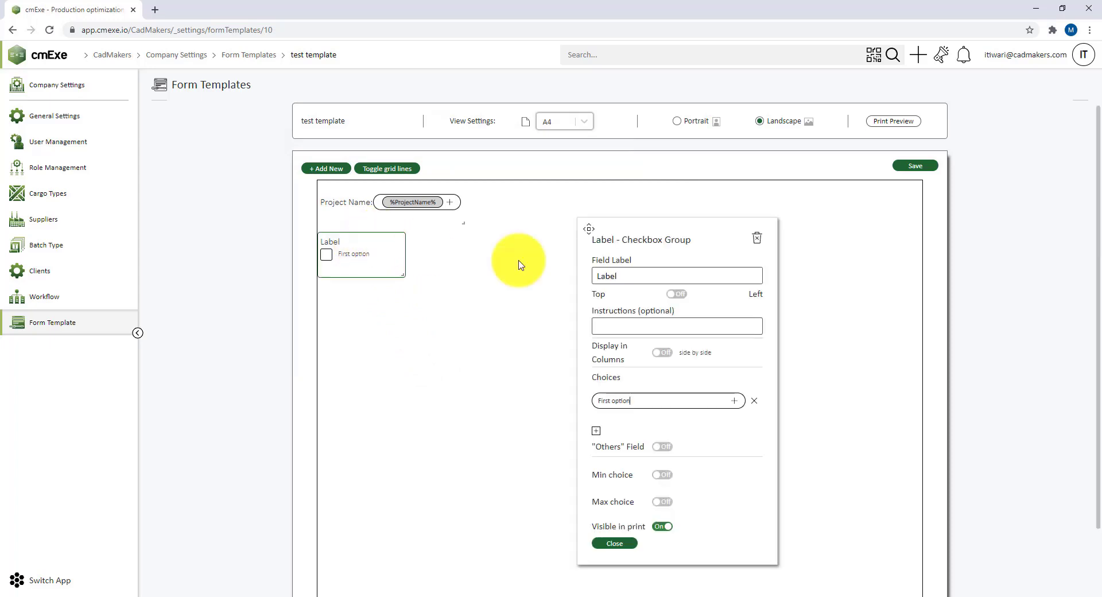
left_click_drag(632, 276, 596, 275)
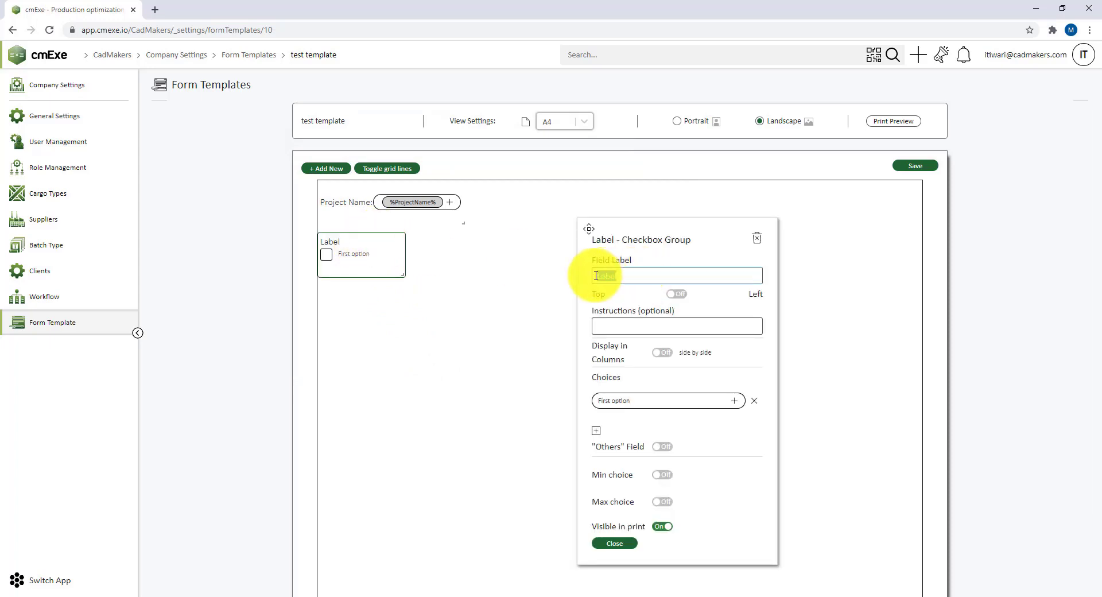
type("This order includes:")
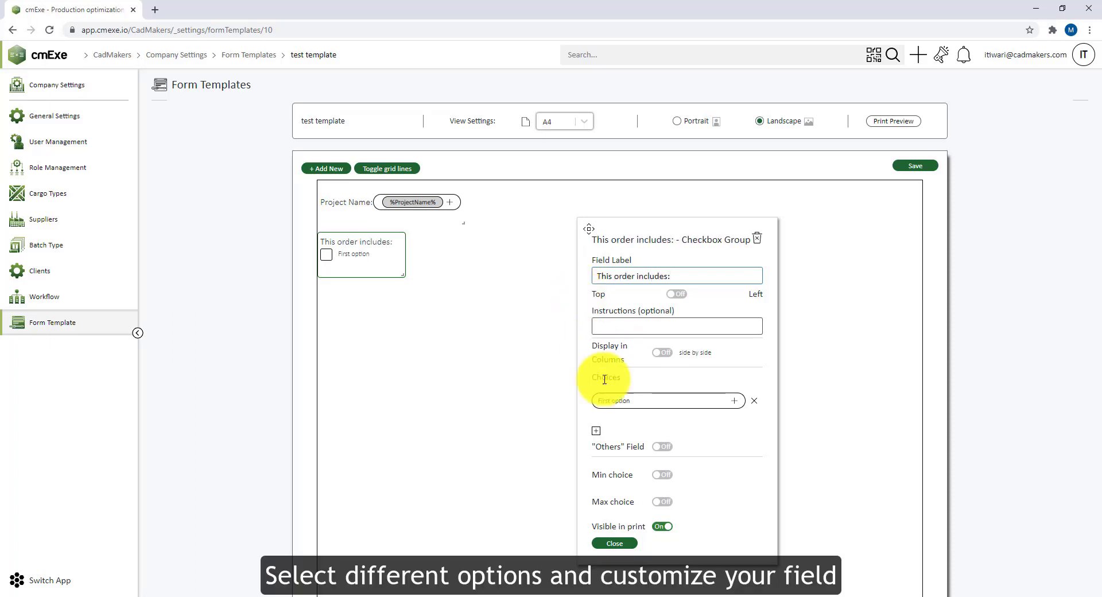
Define the checkbox group's choices as Remarks, Extras and Changes, and close its settings
left_click(633, 402)
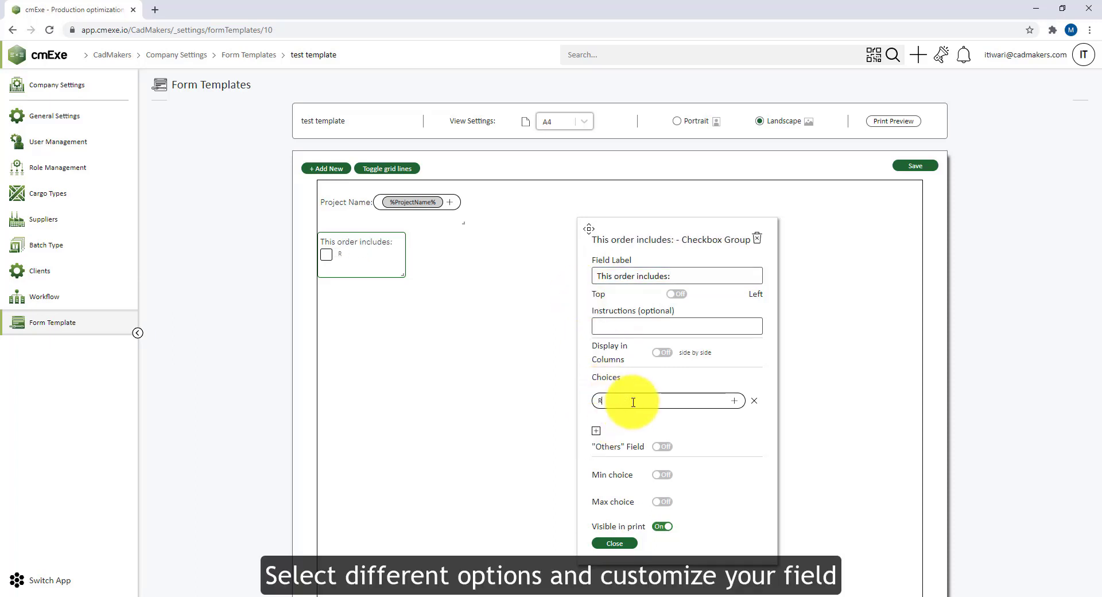
type("Remarks")
left_click(602, 431)
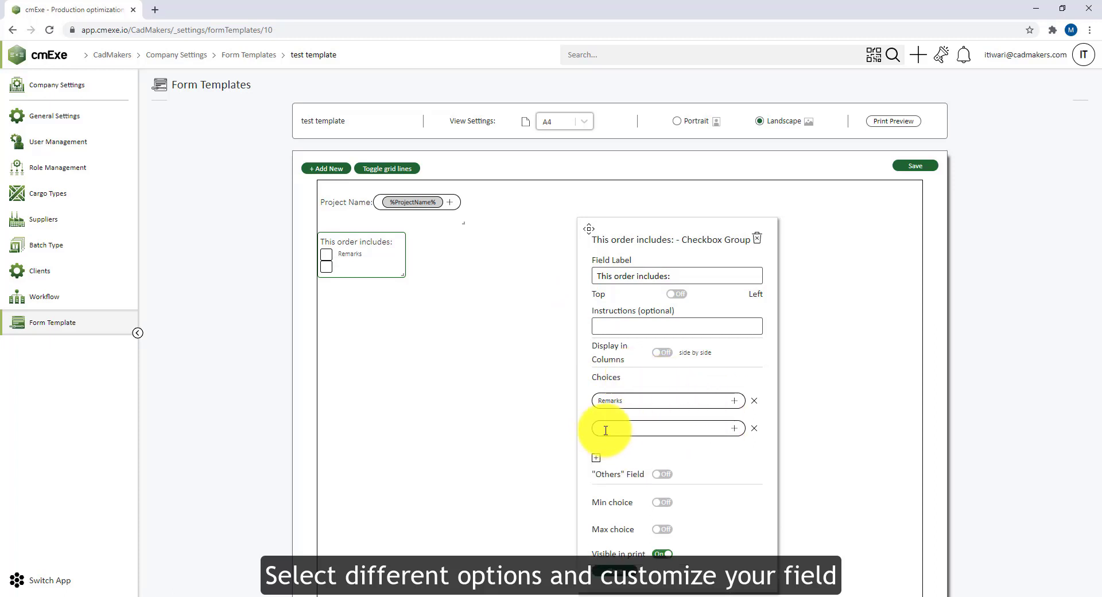
type("Extras")
left_click(597, 457)
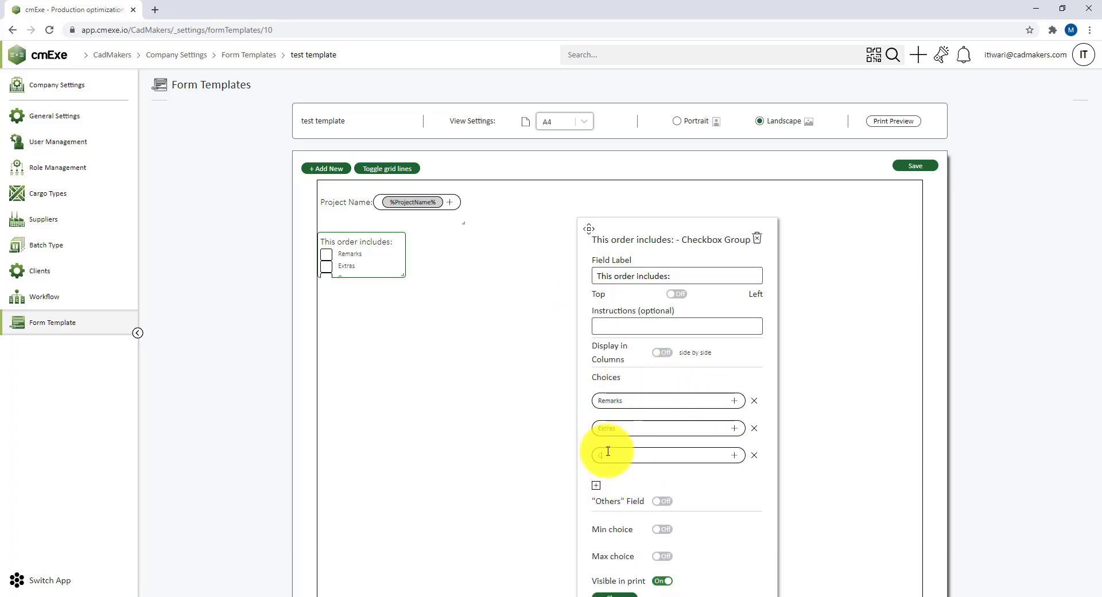
scroll(660, 459, "down", 2)
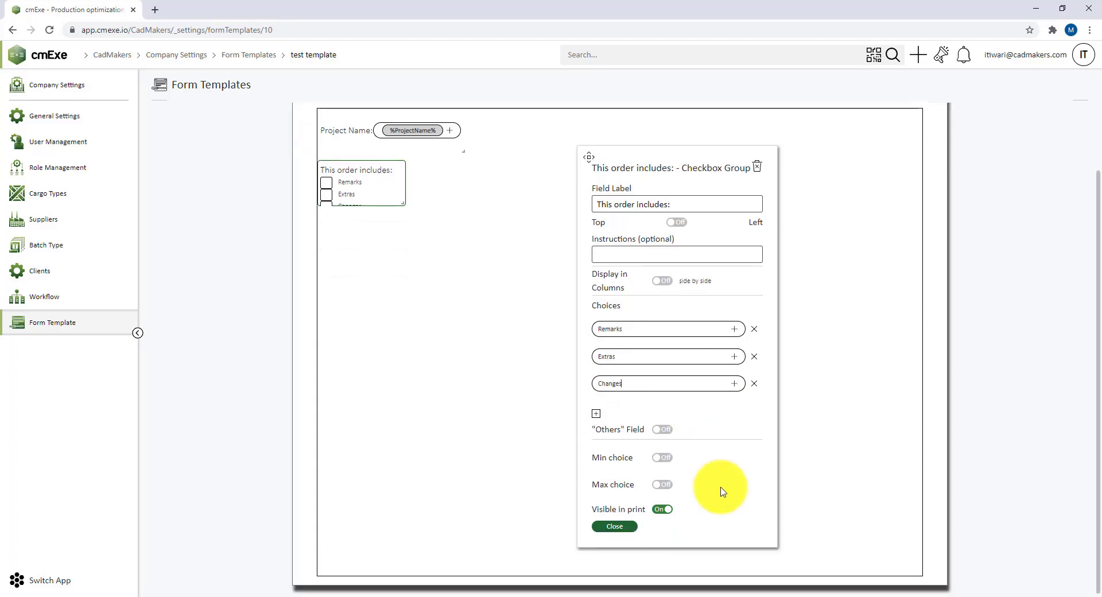
left_click(619, 525)
scroll(408, 230, "up", 2)
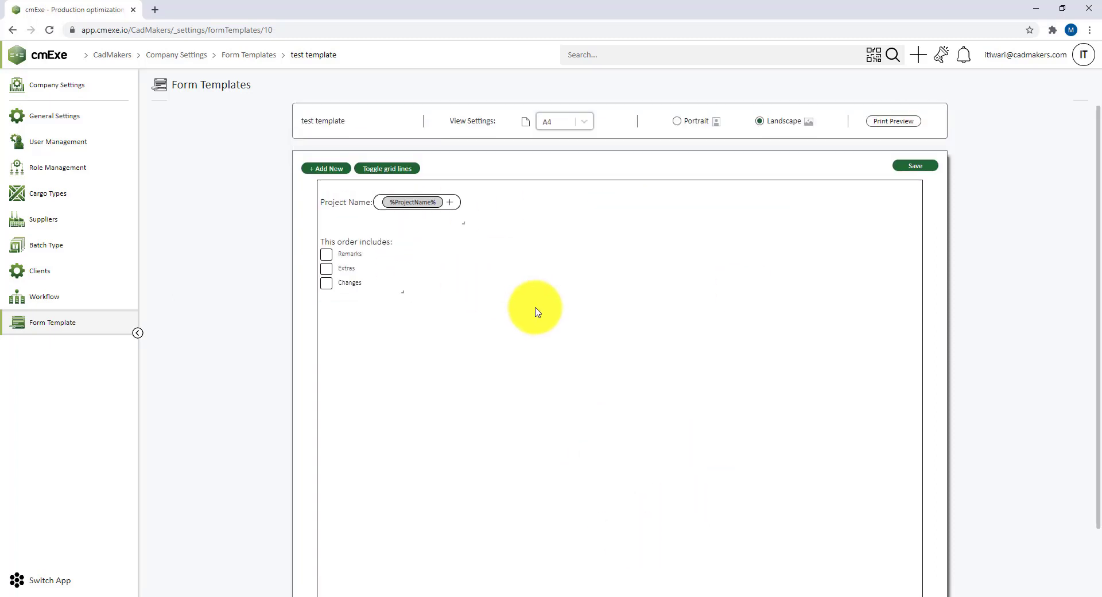
Add a QR Code field to the form and place it in the form's top-right corner
left_click(340, 169)
left_click(482, 294)
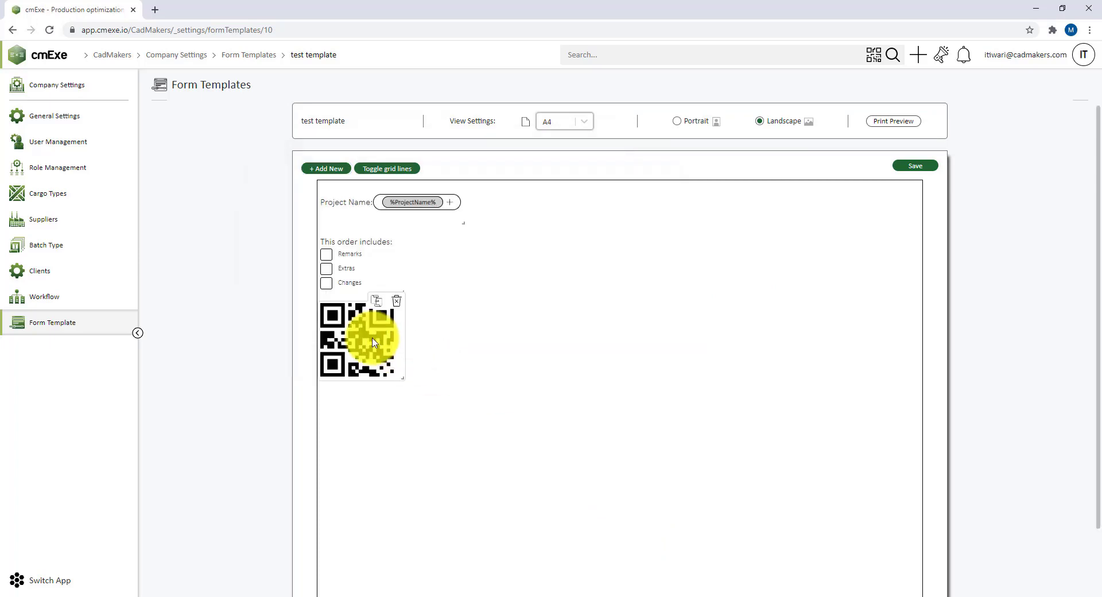
left_click_drag(369, 327, 885, 227)
left_click_drag(926, 289, 923, 270)
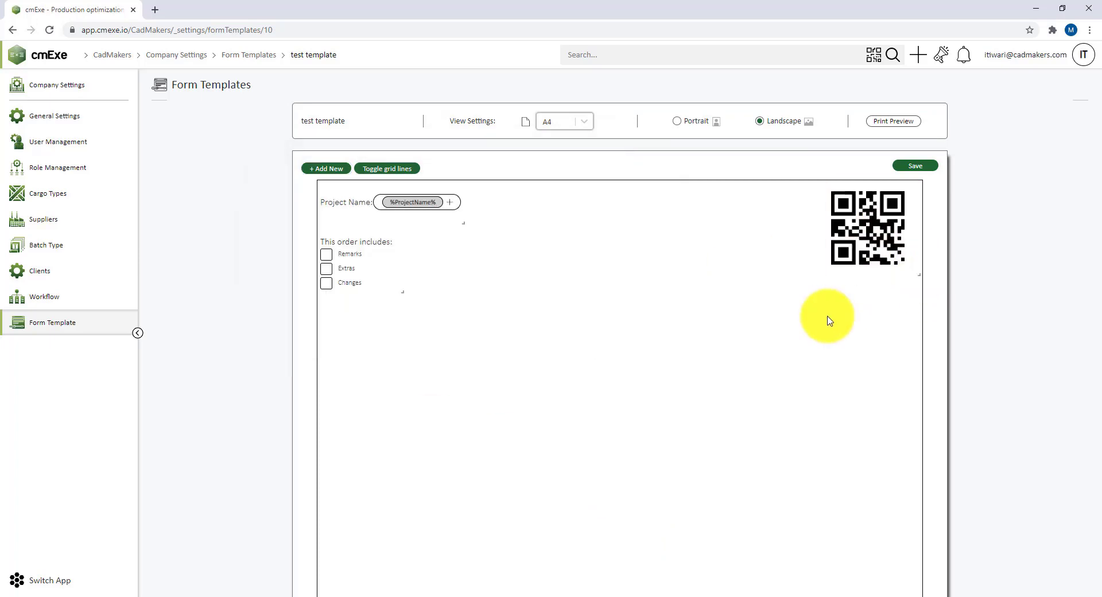
Add a Label field containing the %TravelerId% variable and place it, reduced in height, at the top of the form near the centre
left_click(327, 169)
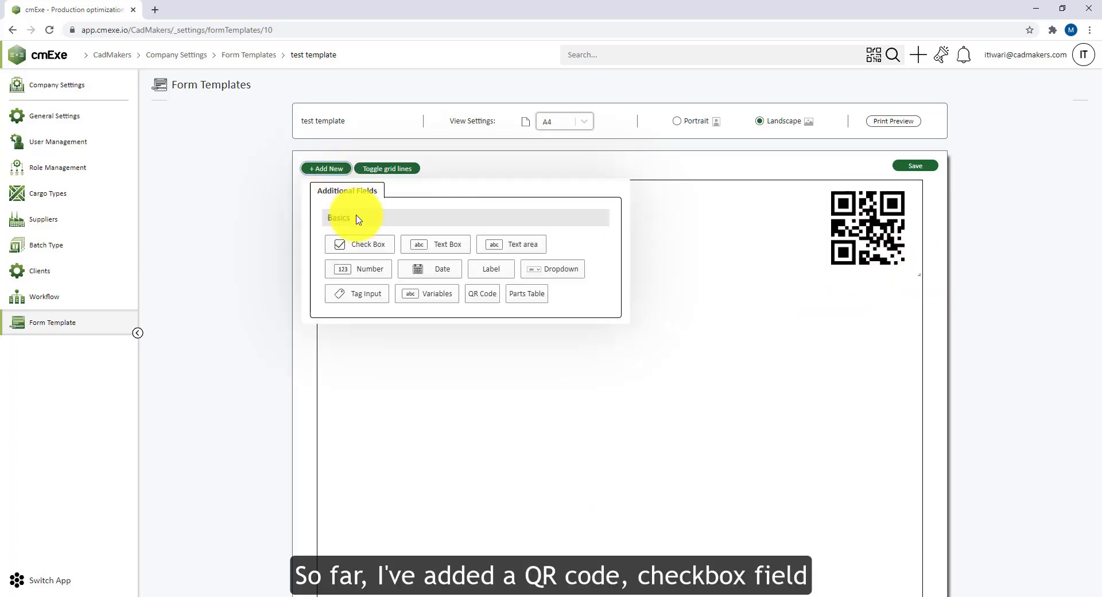
left_click(451, 297)
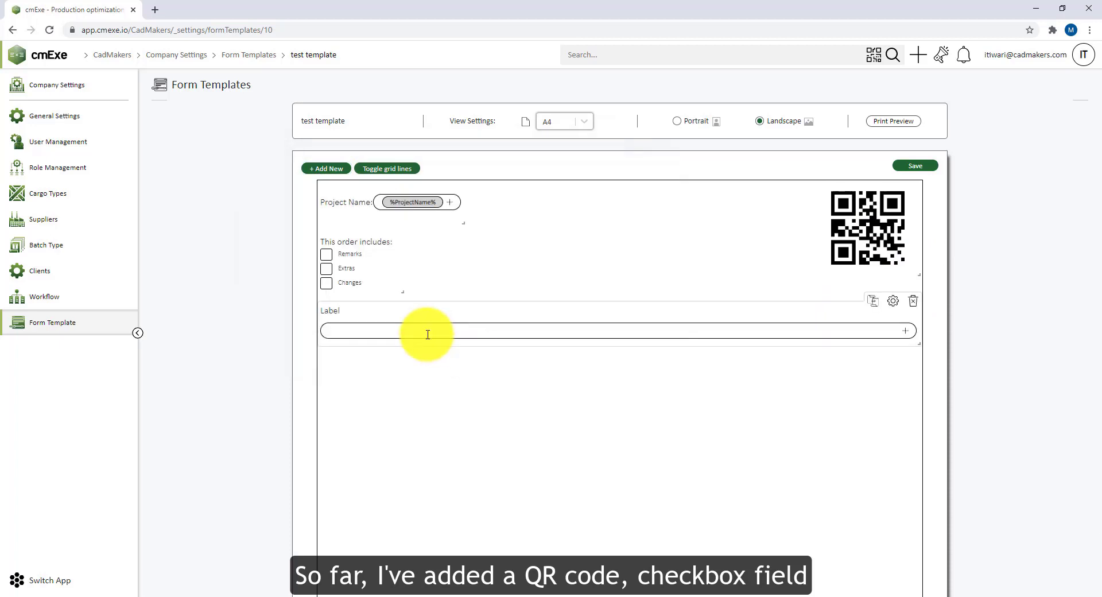
left_click(326, 169)
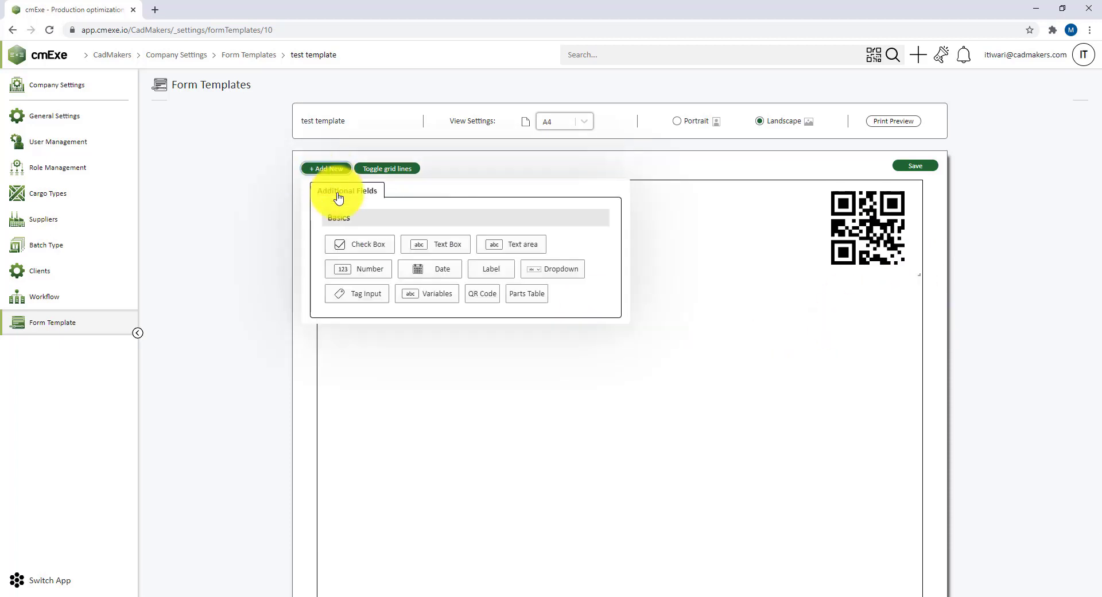
left_click(490, 269)
left_click(369, 337)
double_click(635, 278)
key("BackSpace")
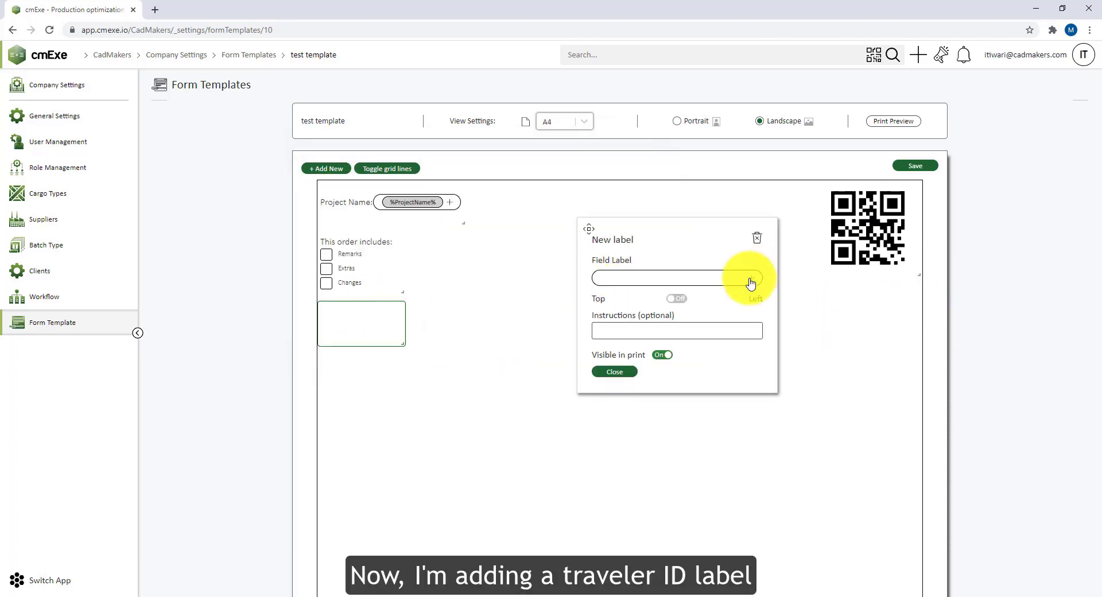
left_click(750, 278)
left_click(691, 373)
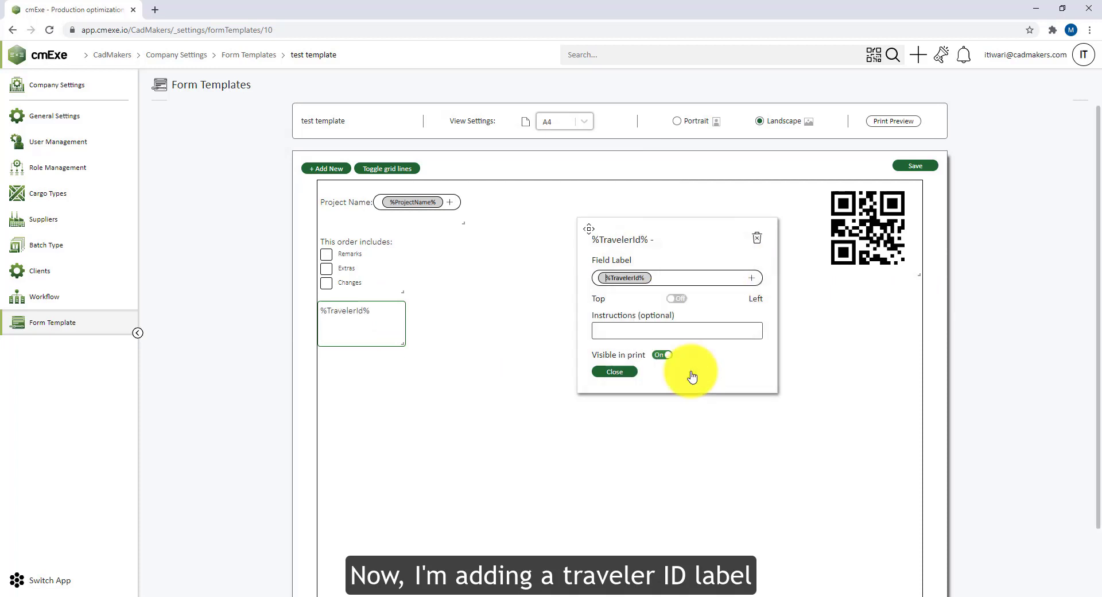
left_click(623, 373)
left_click_drag(400, 334, 582, 202)
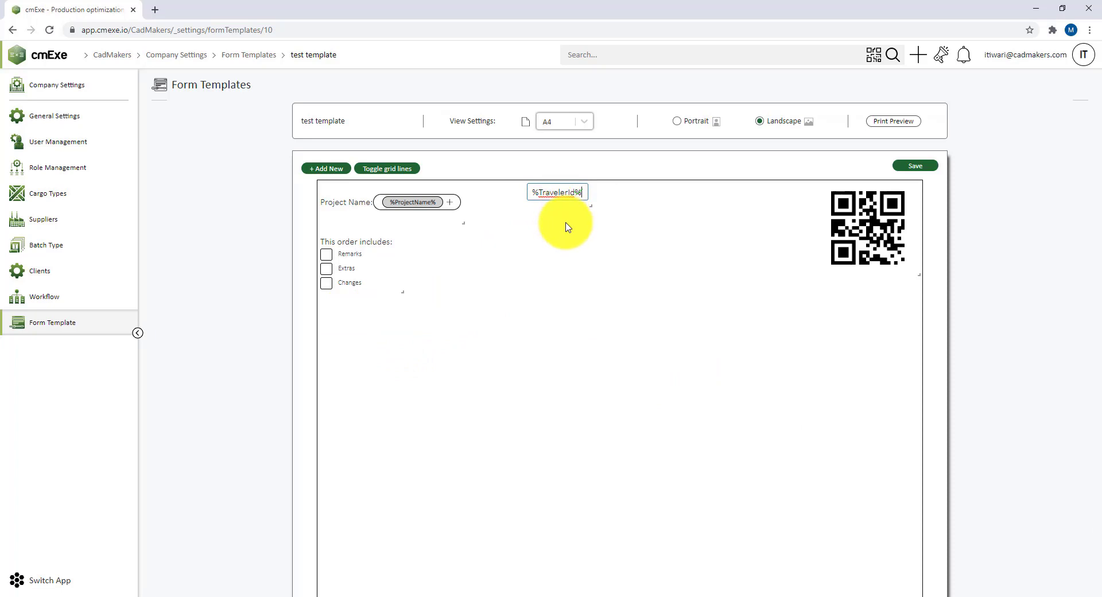
left_click(567, 227)
Add a Label field reading "Order Date:" with the %CreationDate% variable, and place it between the traveler ID label and the QR code
left_click(339, 167)
left_click(490, 275)
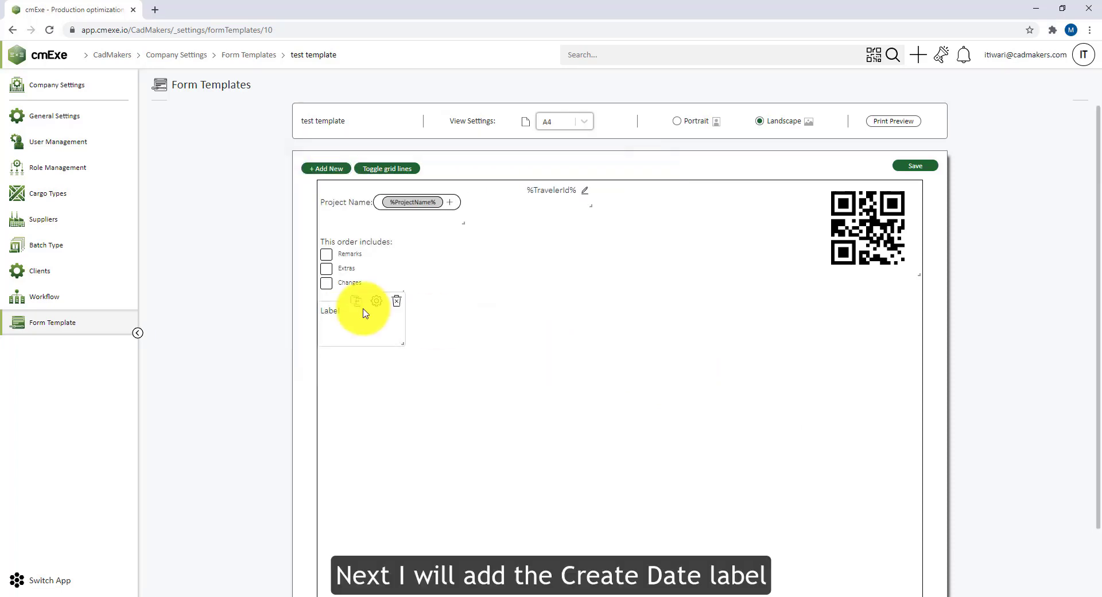
left_click(364, 310)
left_click(596, 278)
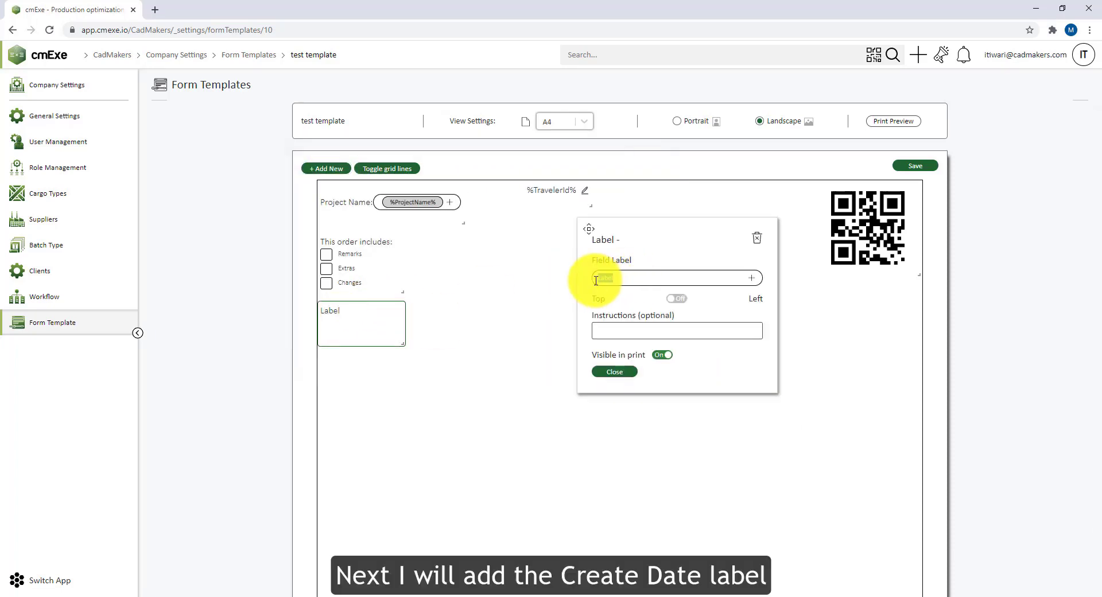
type("Order Date:")
left_click(751, 278)
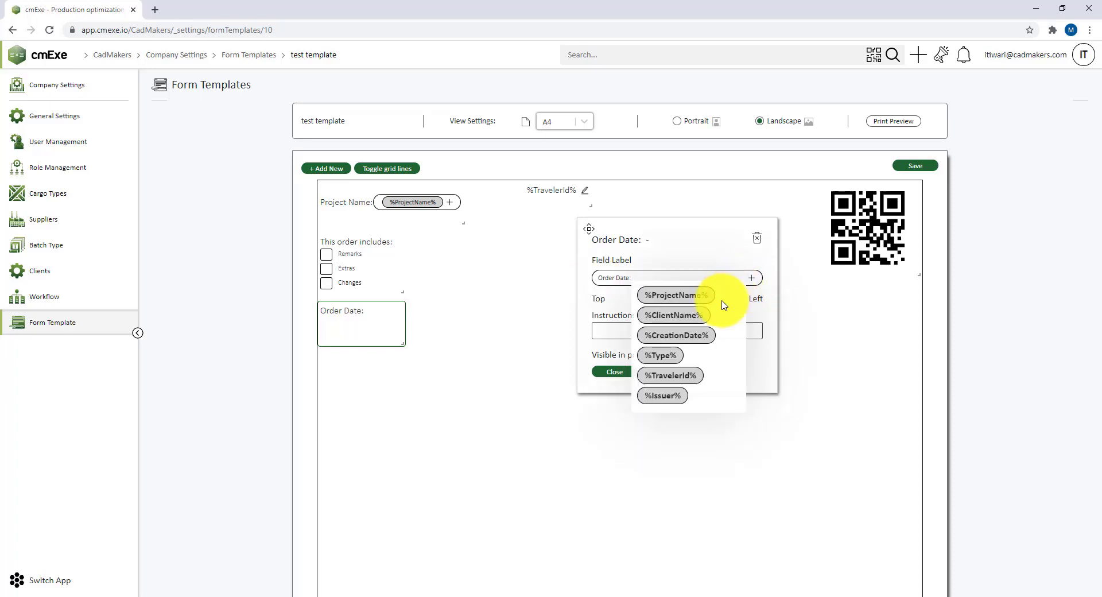
left_click(703, 335)
left_click(614, 371)
left_click_drag(401, 344, 704, 190)
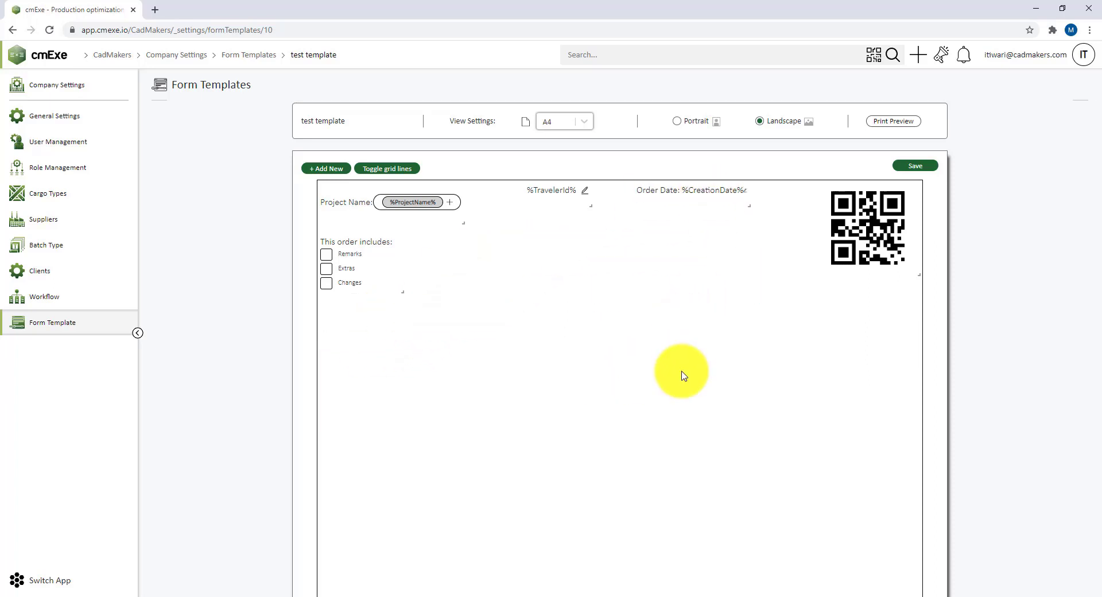
Add a Text Box labelled "Notes" below the checkboxes, narrow it to the Project Name field's width, and add a Parts Table beneath it
left_click(326, 168)
left_click(454, 247)
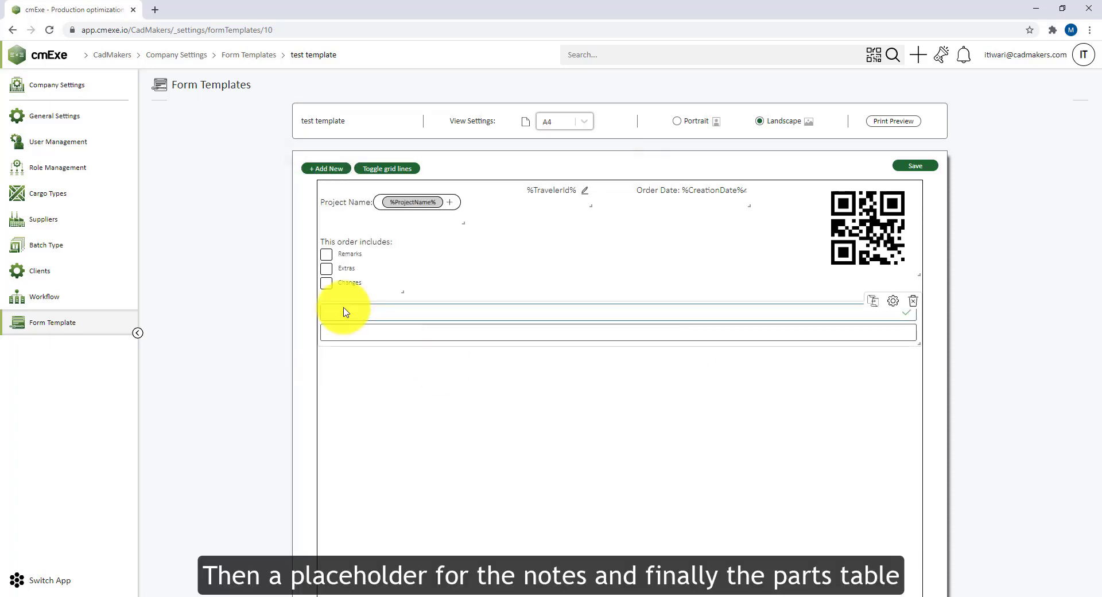
type("Notes")
left_click(906, 312)
left_click_drag(919, 343, 463, 343)
left_click(330, 168)
left_click(528, 292)
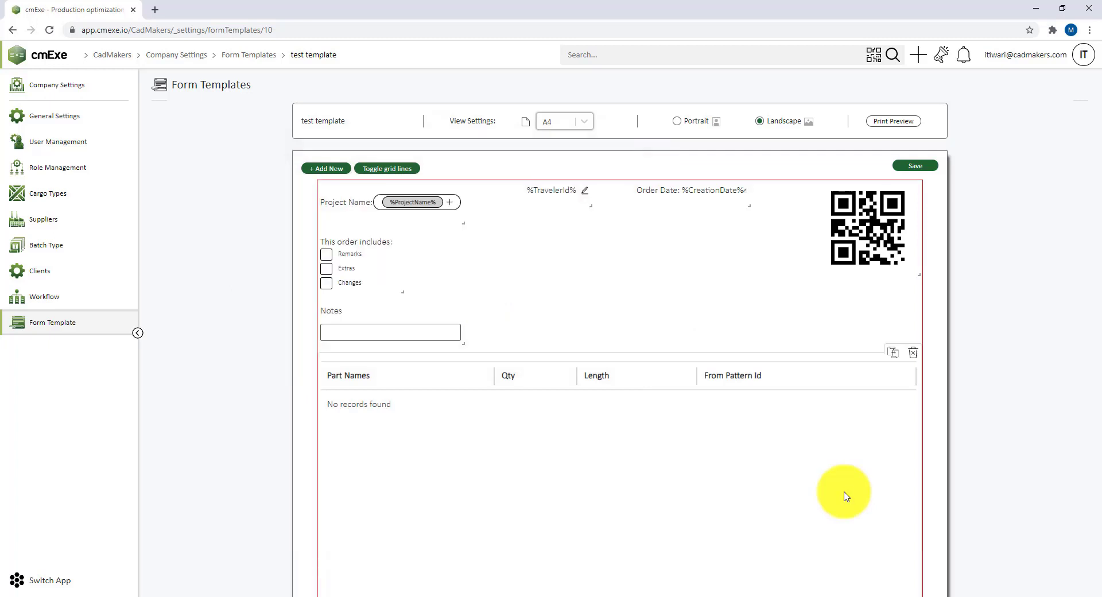
Generate the template's print preview, check the resulting PDF, and save the form template
left_click(888, 126)
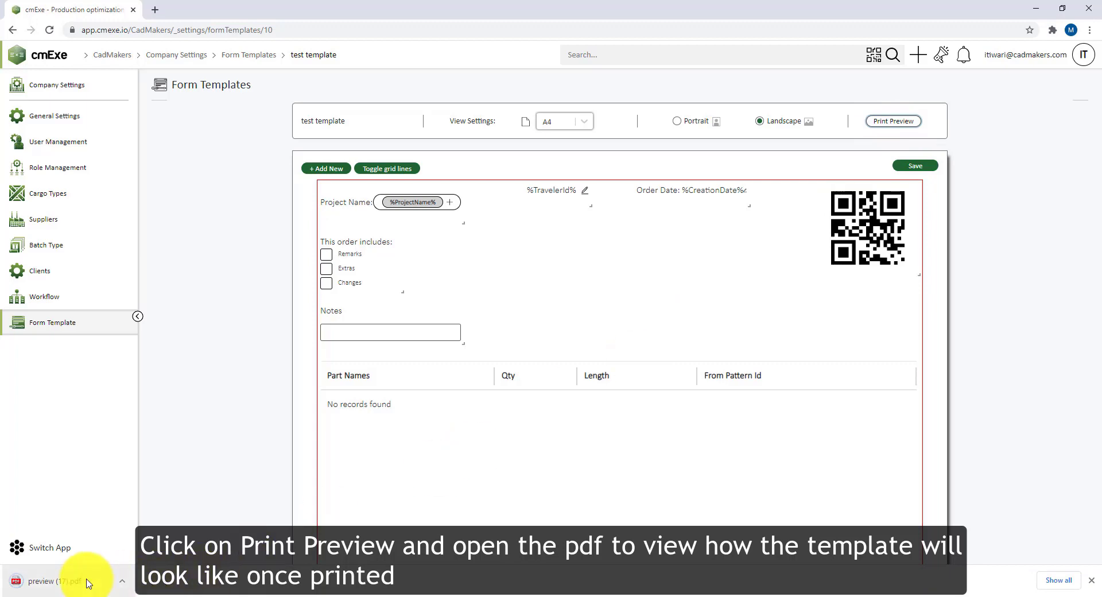
left_click(87, 583)
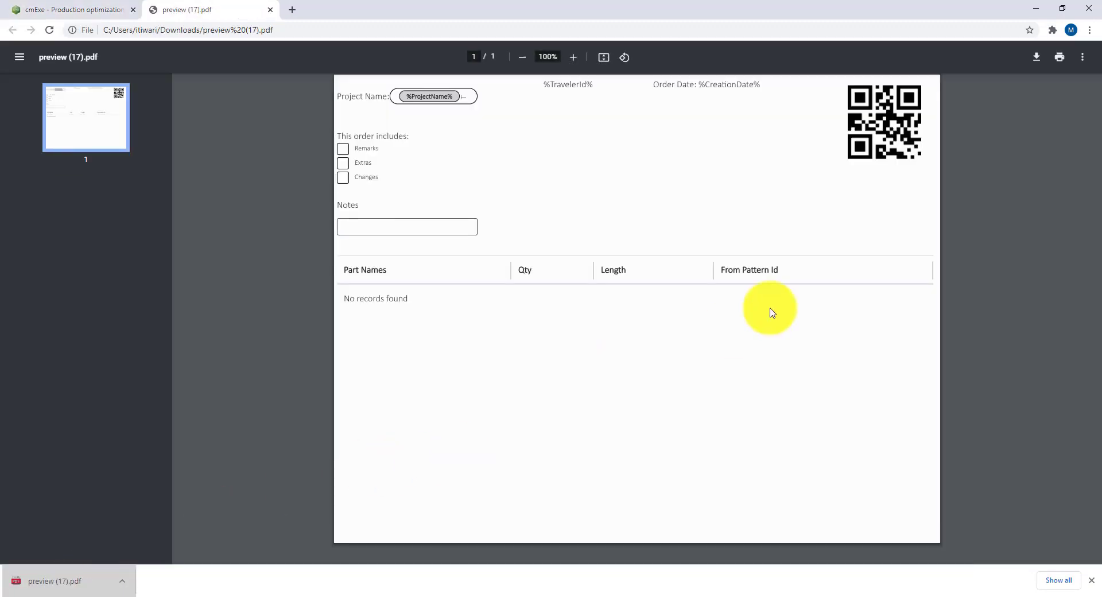
left_click(87, 11)
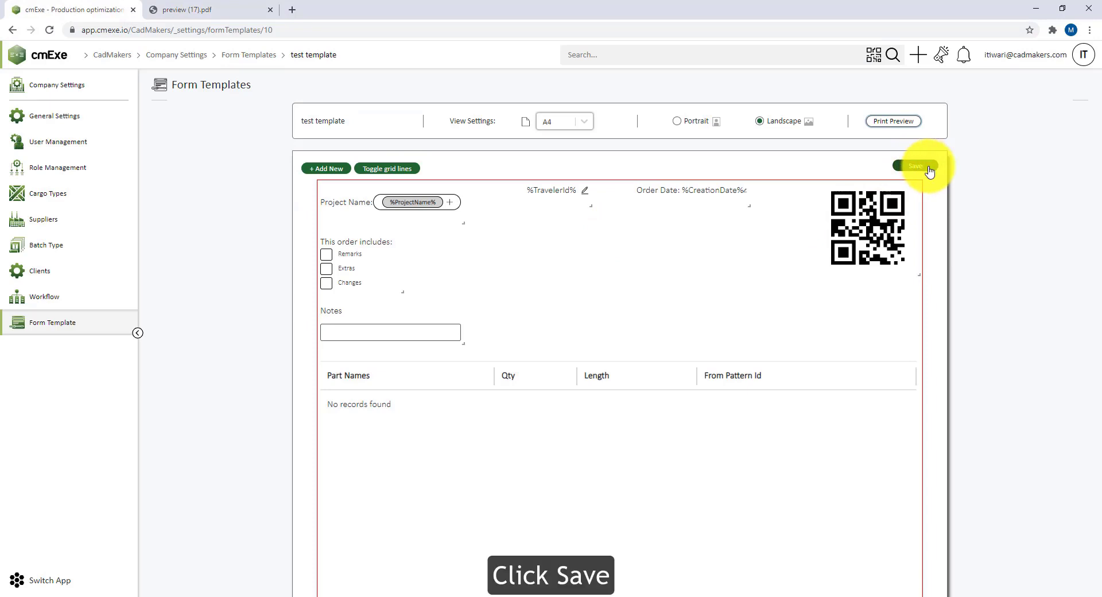
left_click(929, 169)
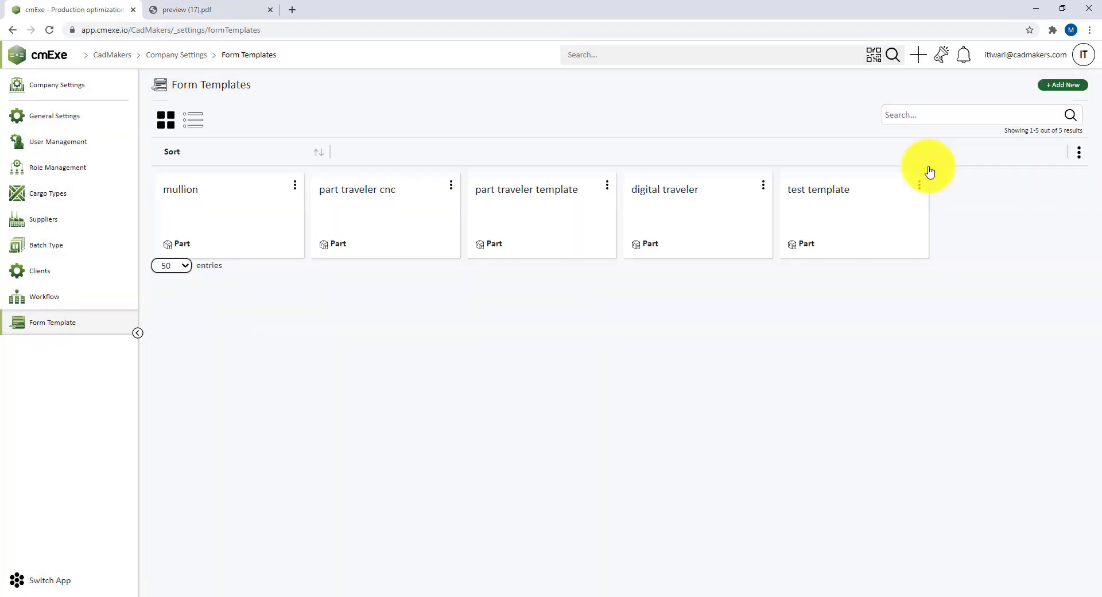
left_click(878, 201)
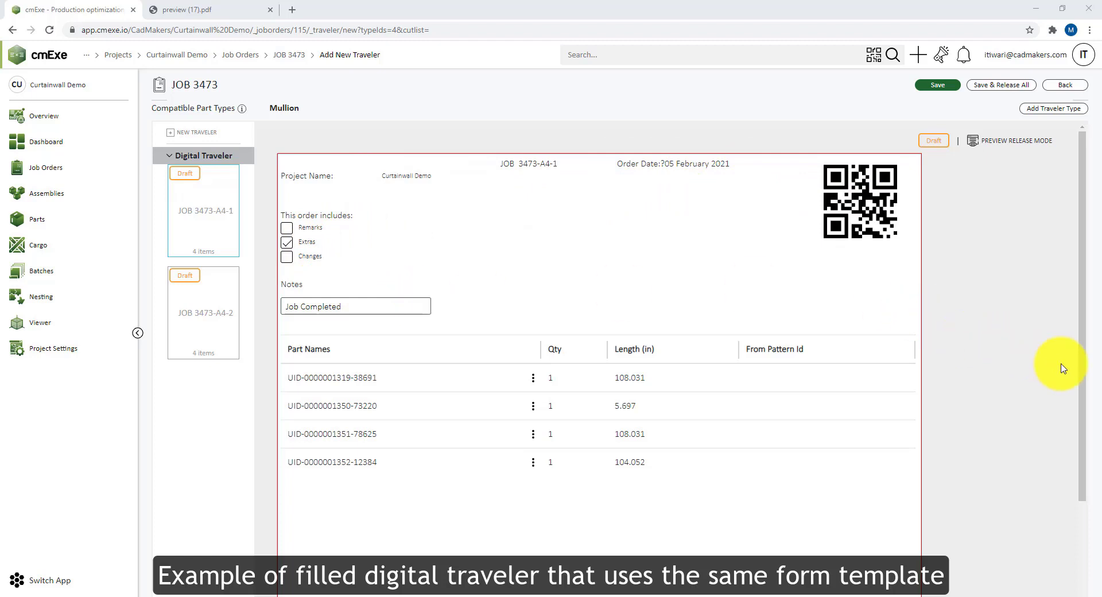
scroll(1067, 370, "down", 2)
scroll(1074, 371, "up", 2)
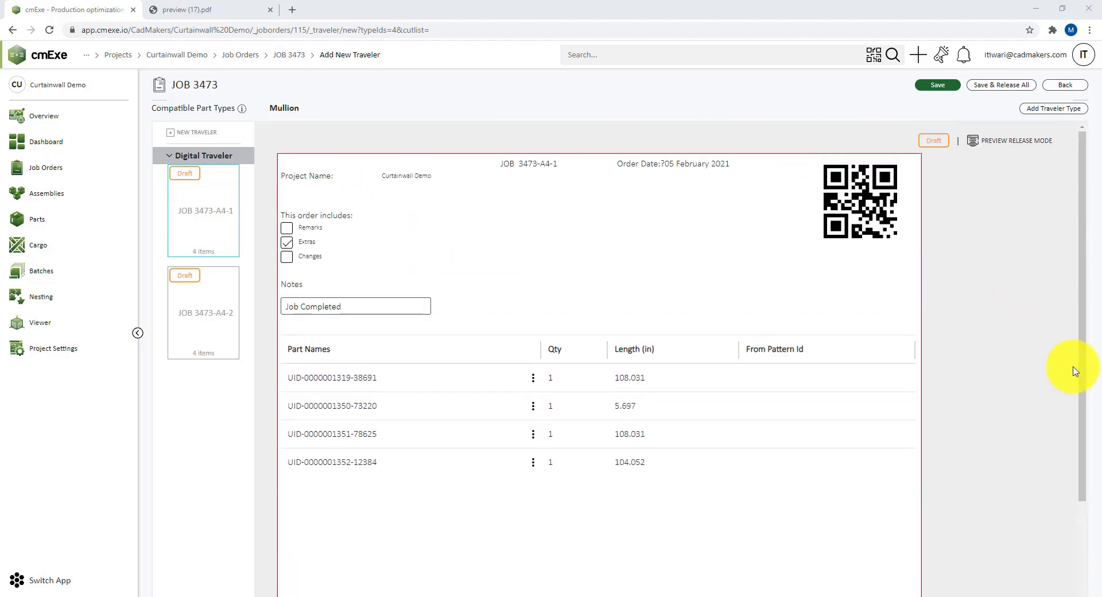